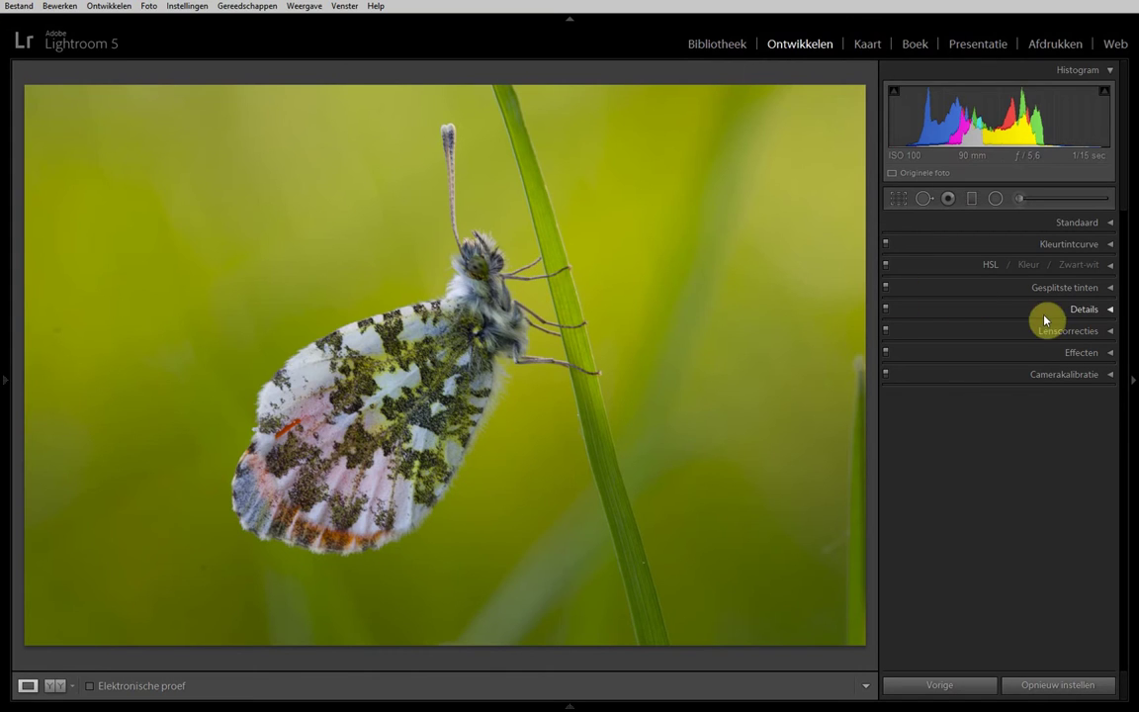
Enable lens profile correction, chromatic aberration removal, Constrain Crop and Upright Auto in Lens Corrections
left_click(1109, 332)
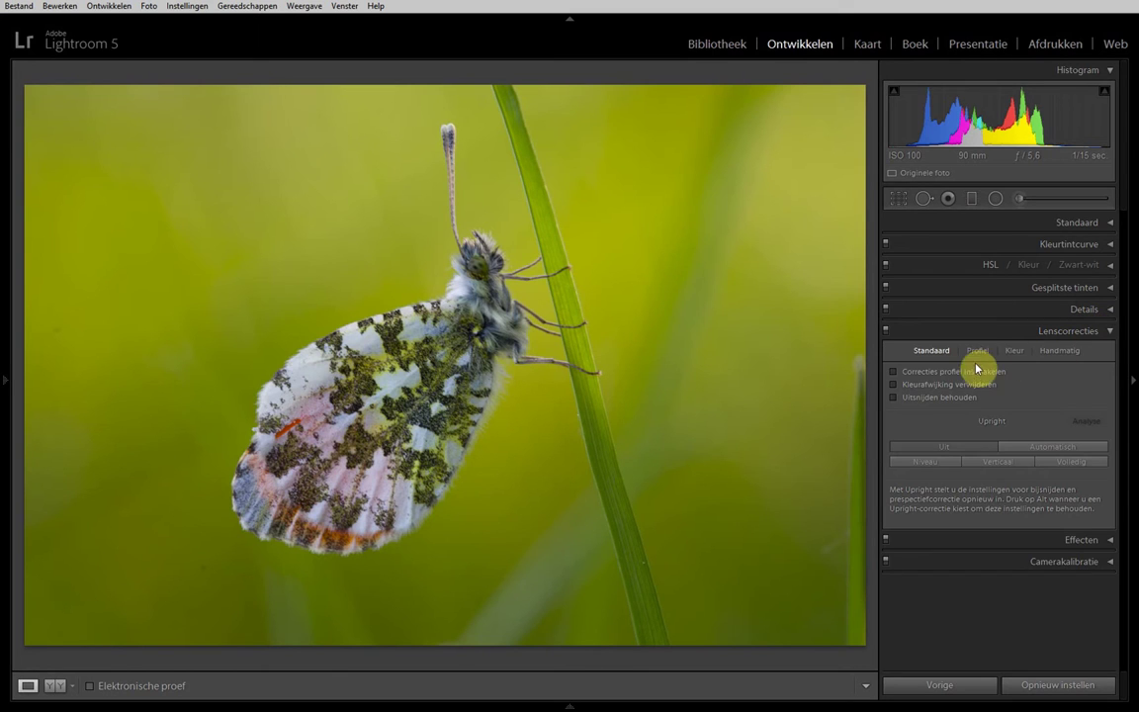
left_click(954, 375)
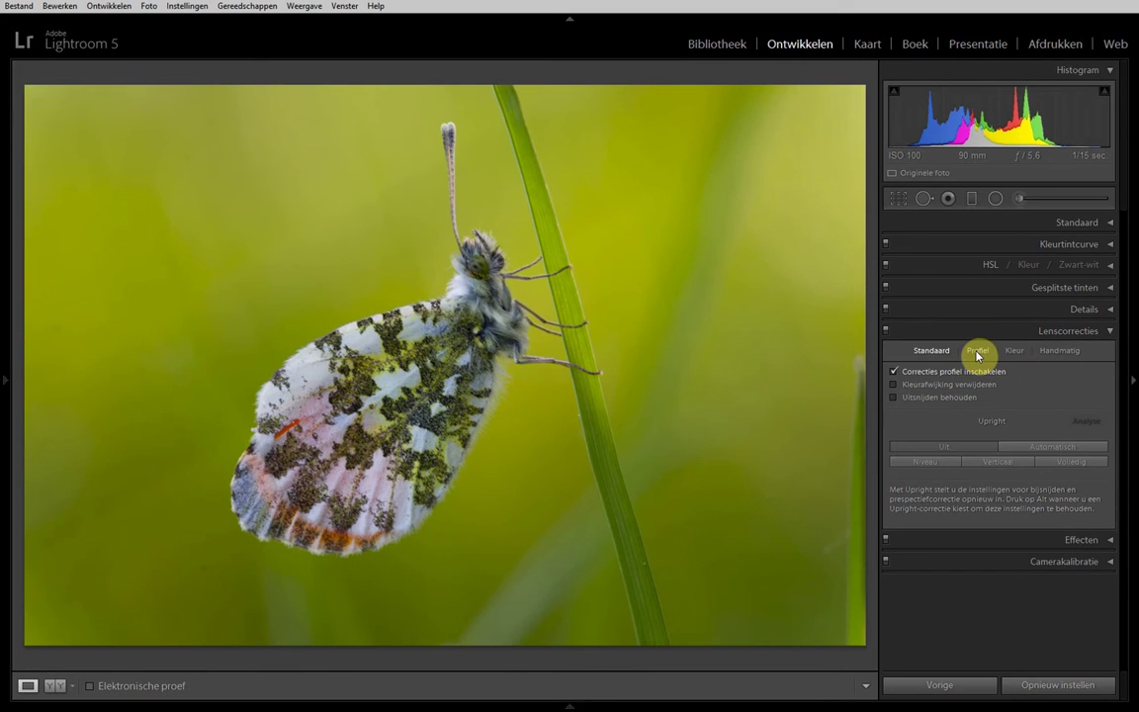
left_click(977, 353)
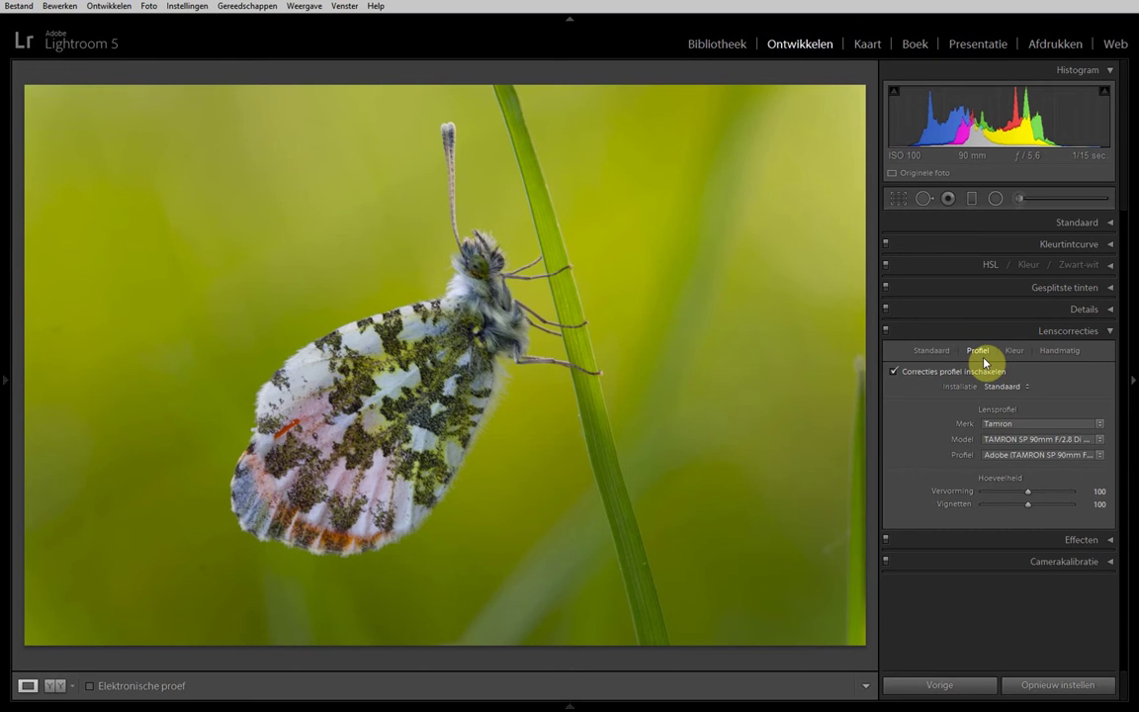
left_click(931, 352)
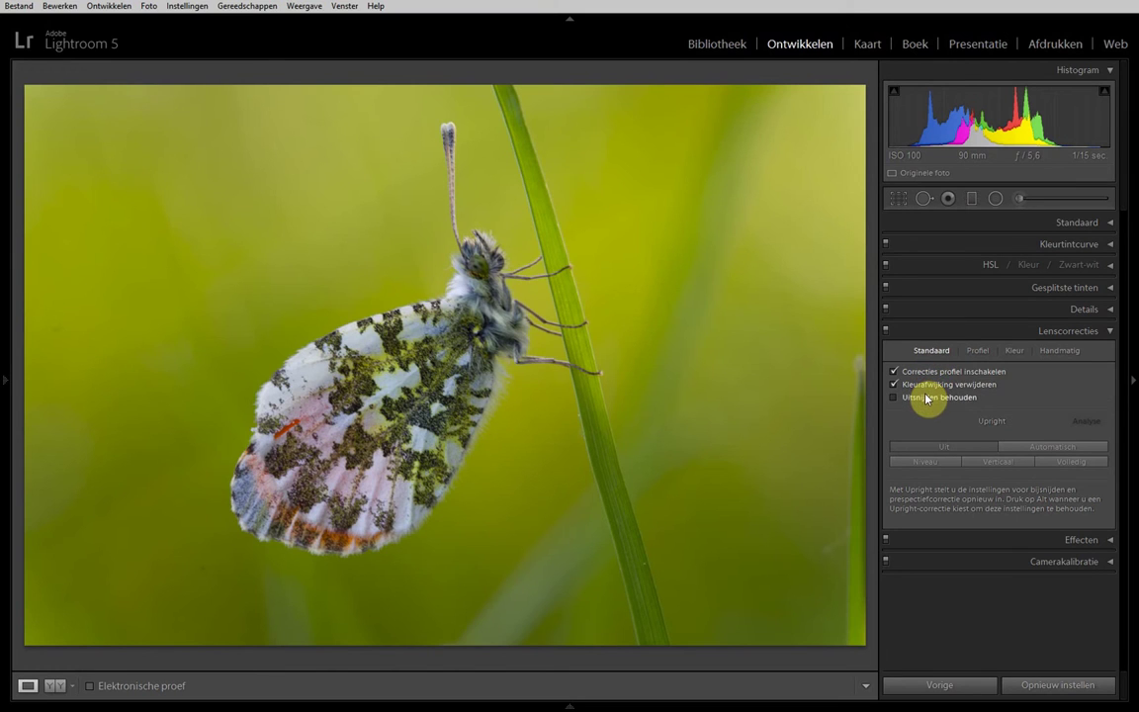
left_click(930, 397)
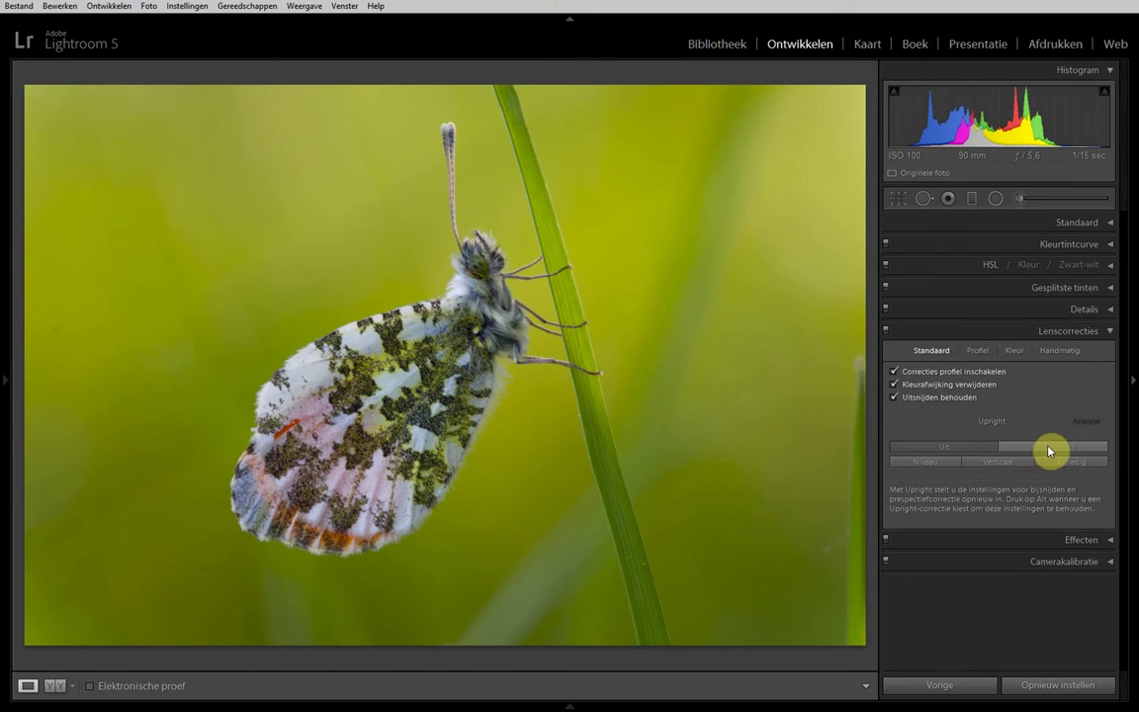
left_click(1049, 448)
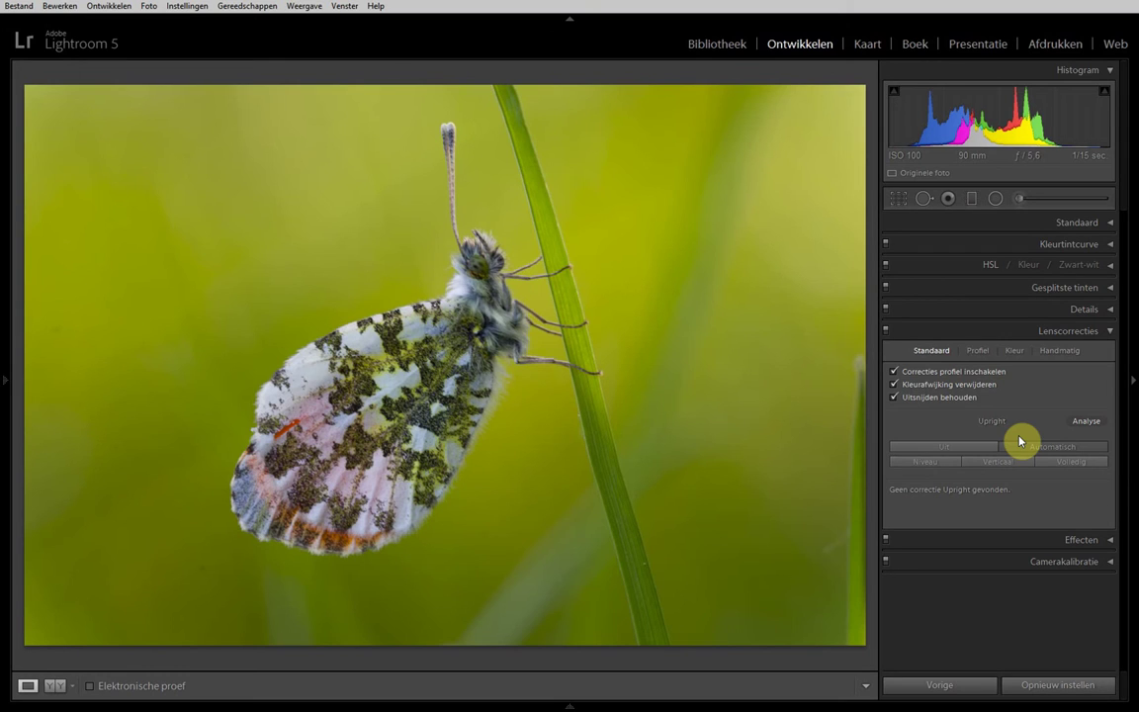
left_click(1114, 334)
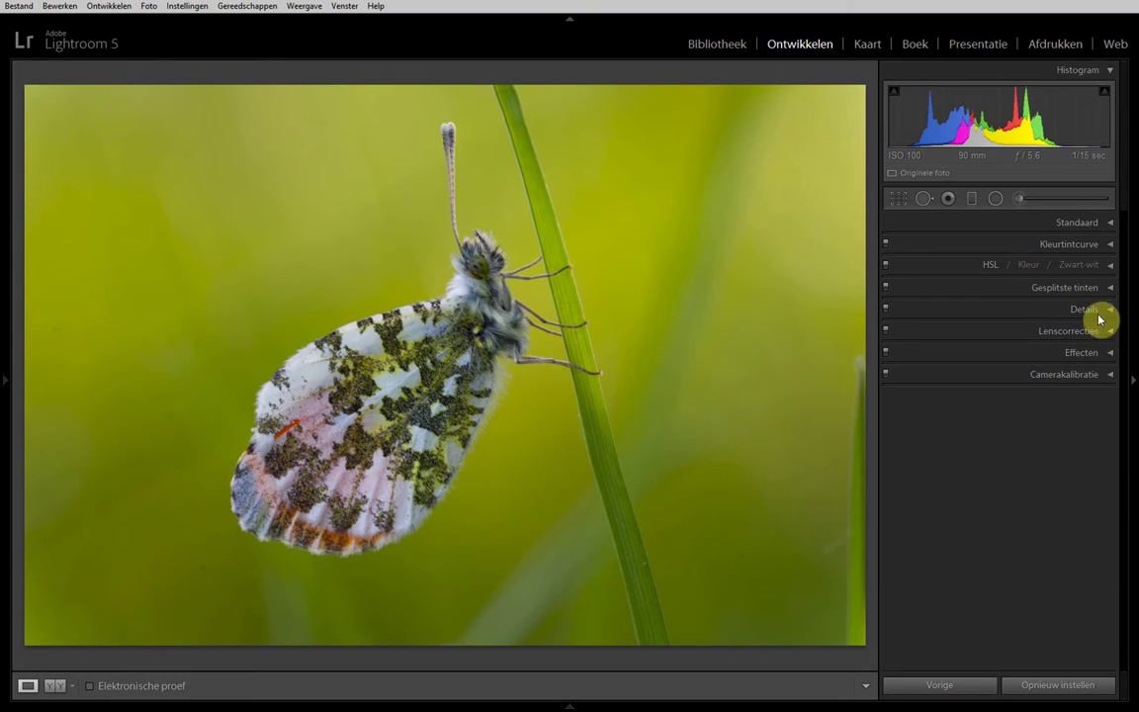
Reset highlights to 0, then choose the Daylight white balance preset (5500, tint +10) after trying Auto and As Shot
left_click(1109, 225)
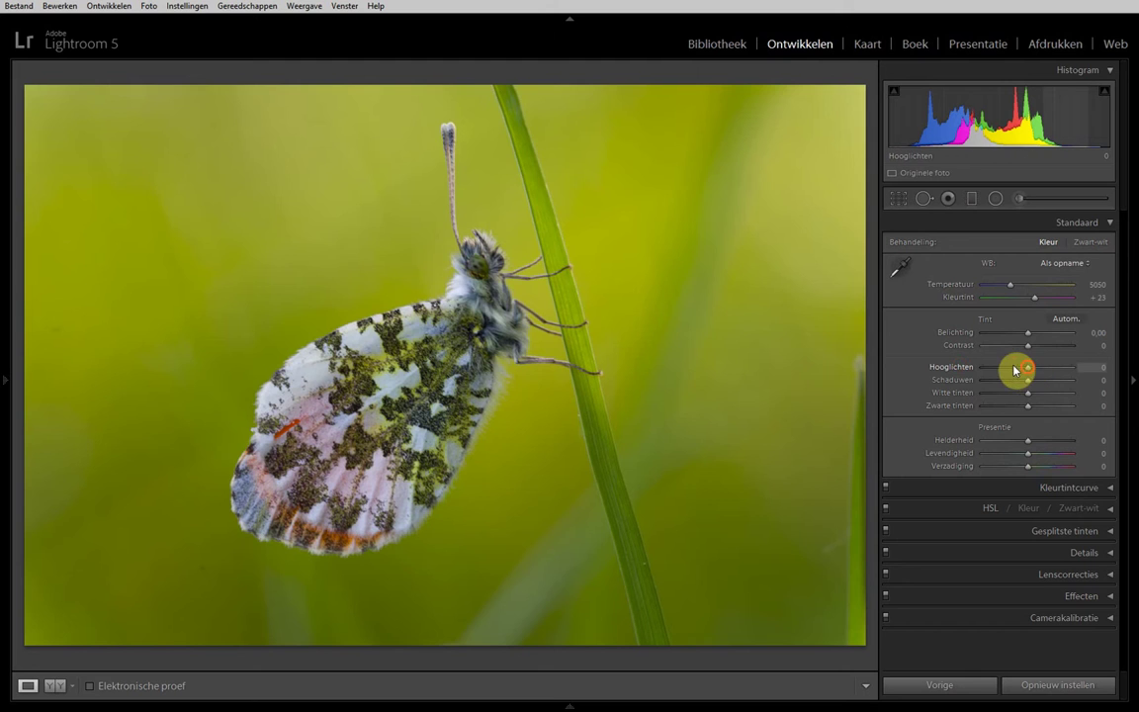
mouse_move(1014, 370)
left_mouse_down()
mouse_move(980, 369)
mouse_move(1033, 370)
left_mouse_up()
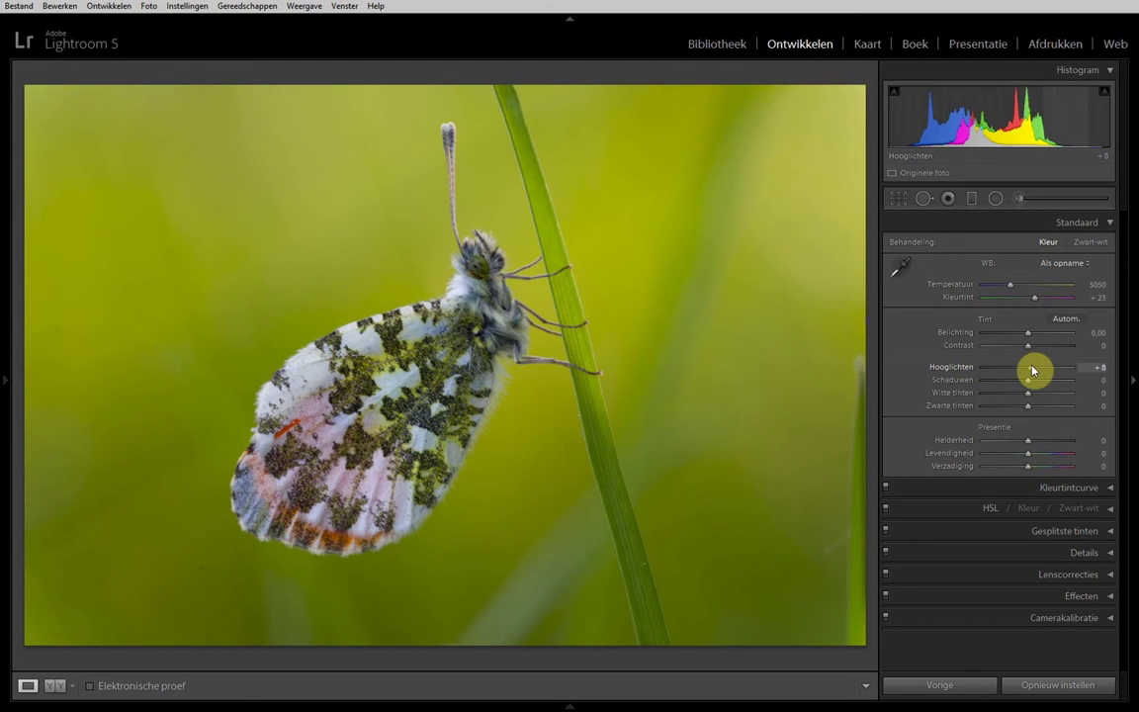
double_click(1033, 370)
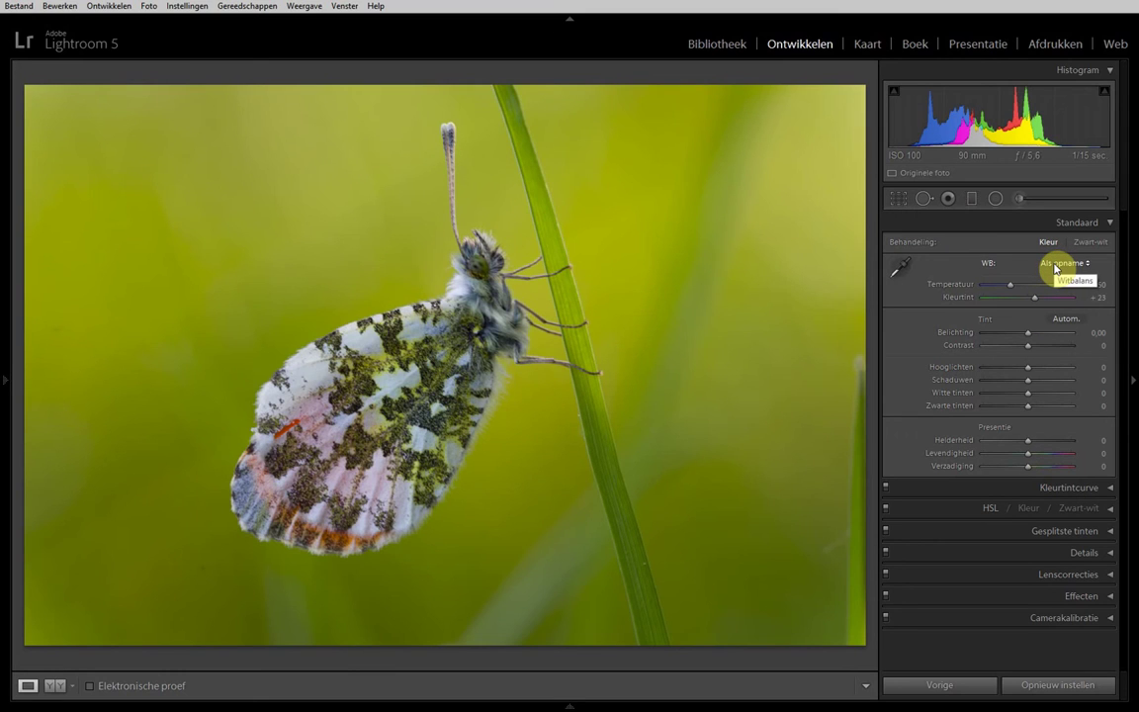
left_click(1056, 265)
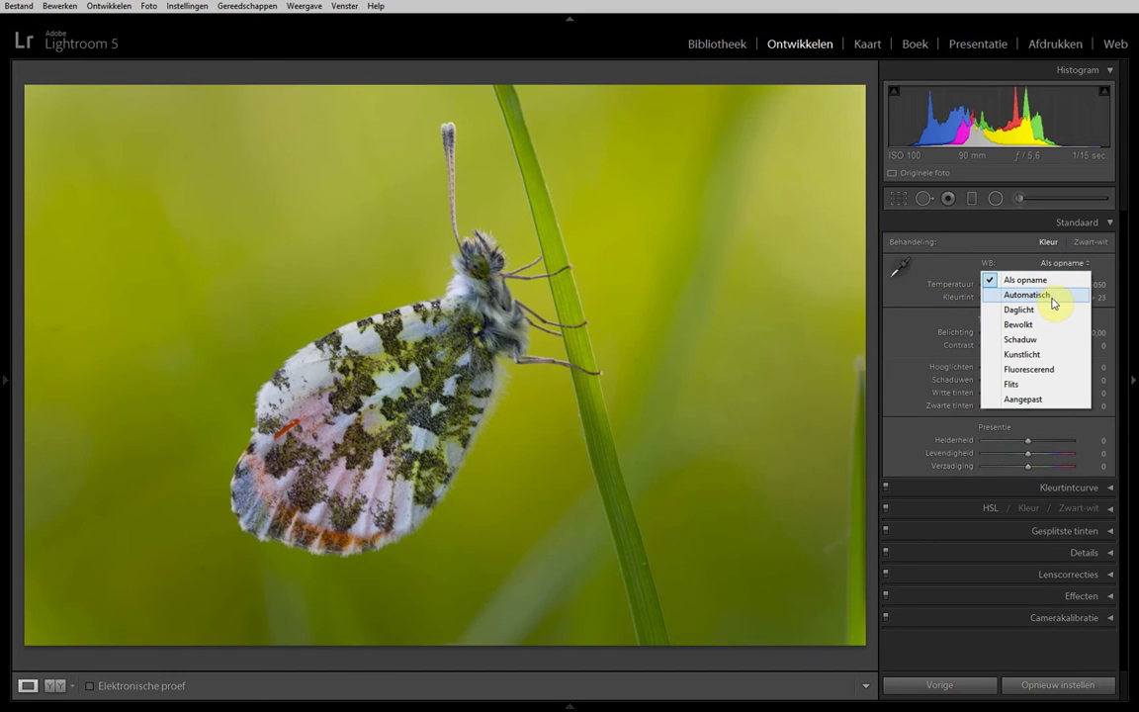
left_click(1054, 303)
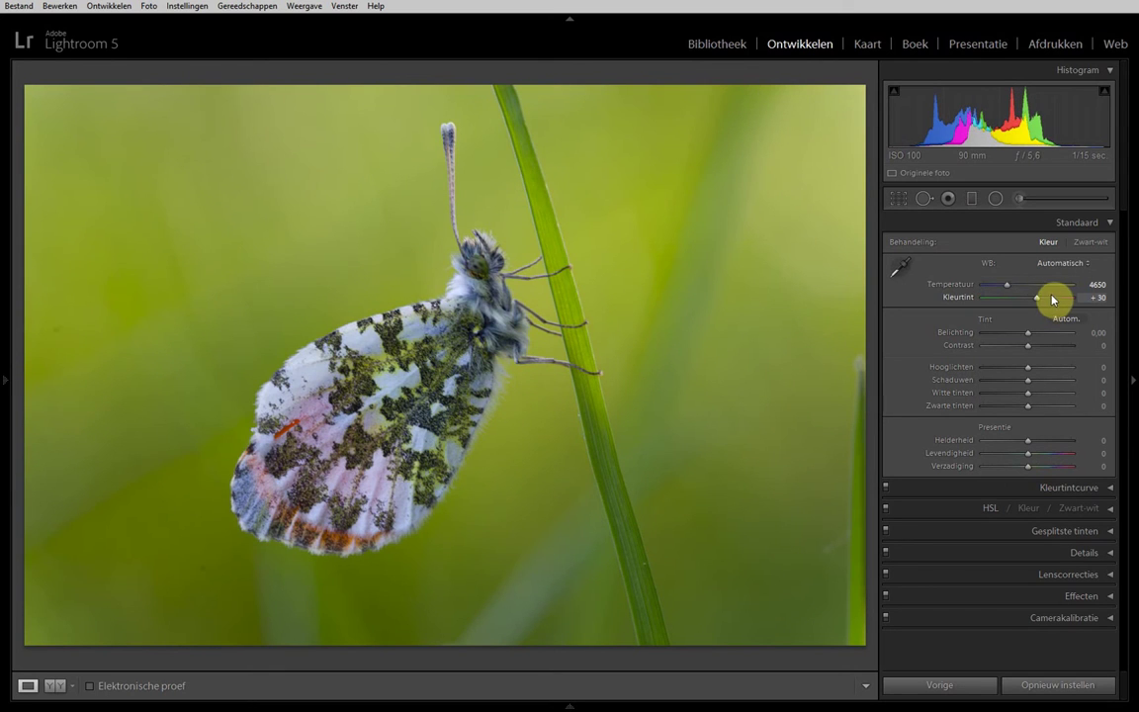
left_click(1056, 264)
left_click(1055, 281)
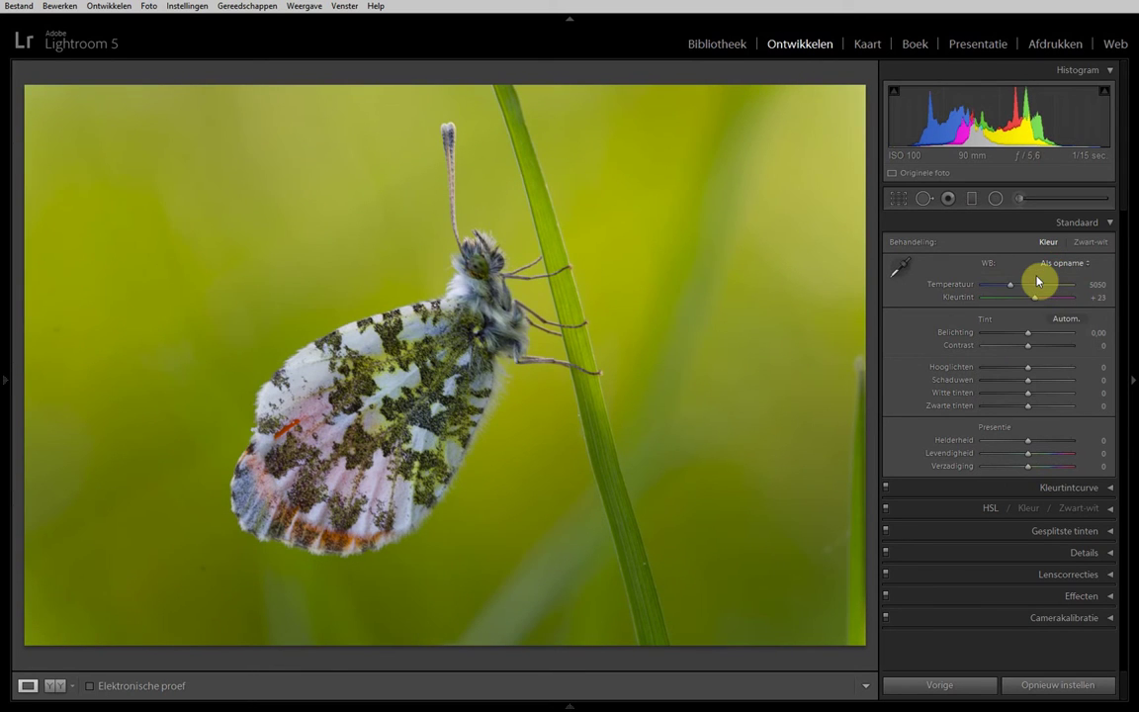
left_click(1058, 265)
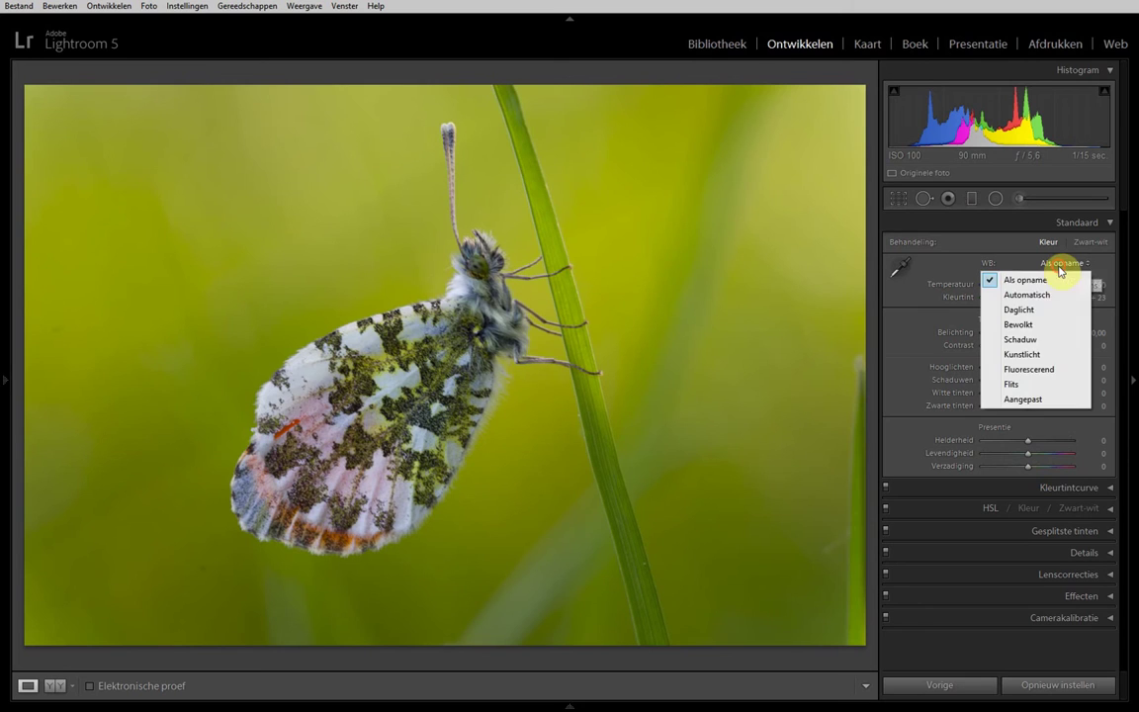
left_click(1051, 310)
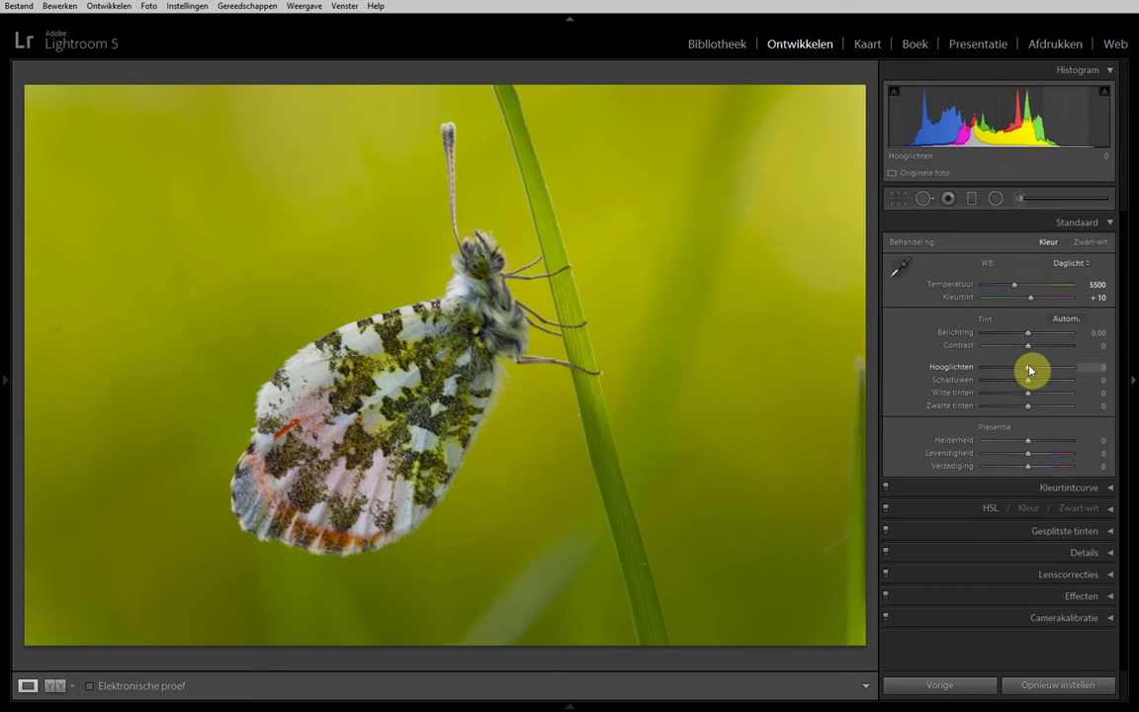
Set highlights −100, shadows +50, whites +53 and blacks −28 using Alt clipping previews, leaving clarity at 0
mouse_move(1030, 369)
left_mouse_down()
mouse_move(979, 369)
mouse_move(1081, 384)
mouse_move(1049, 383)
left_mouse_up()
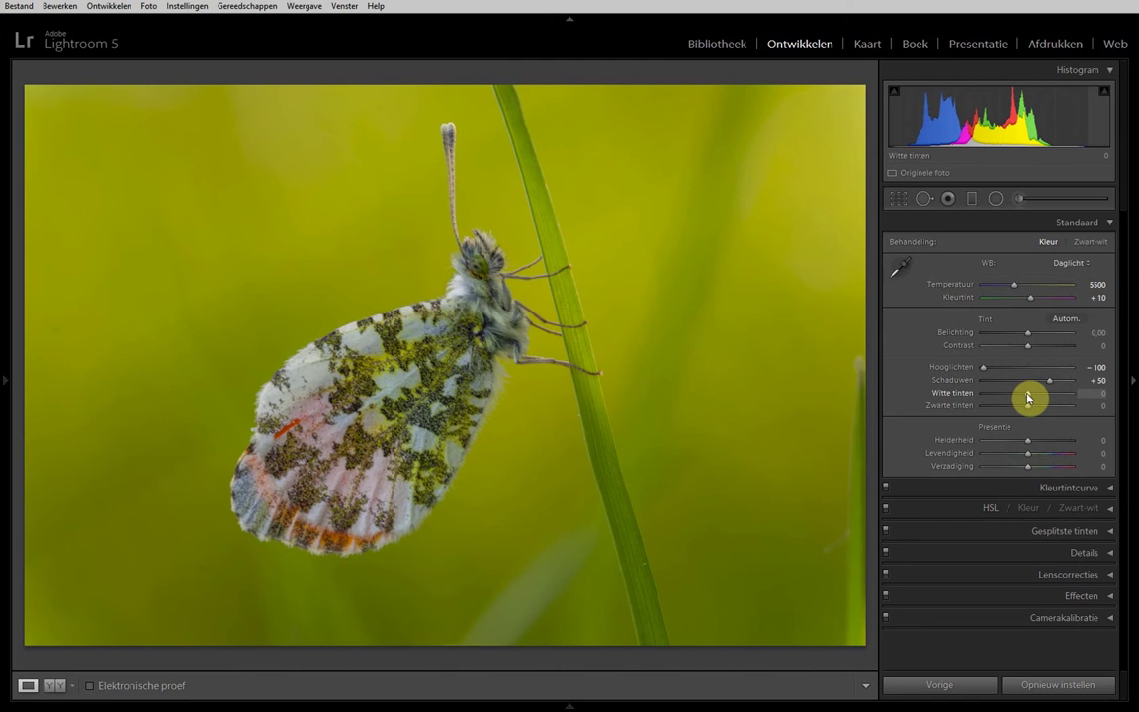
key("alt")
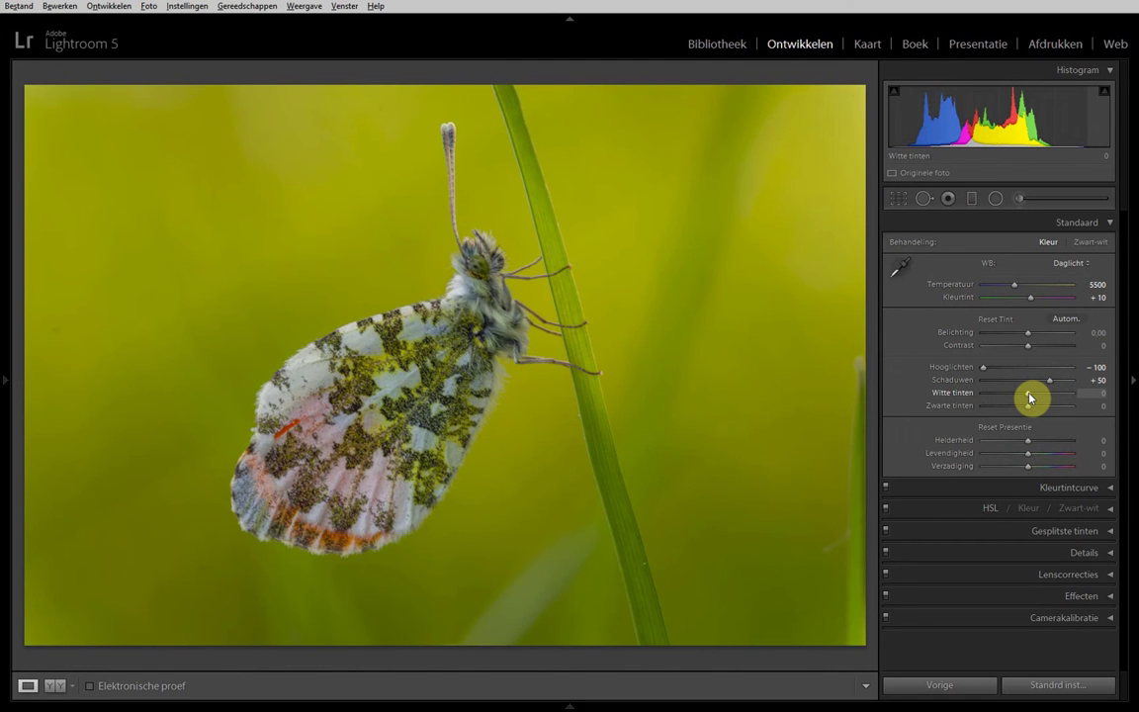
left_click_drag(1029, 397, 1052, 399)
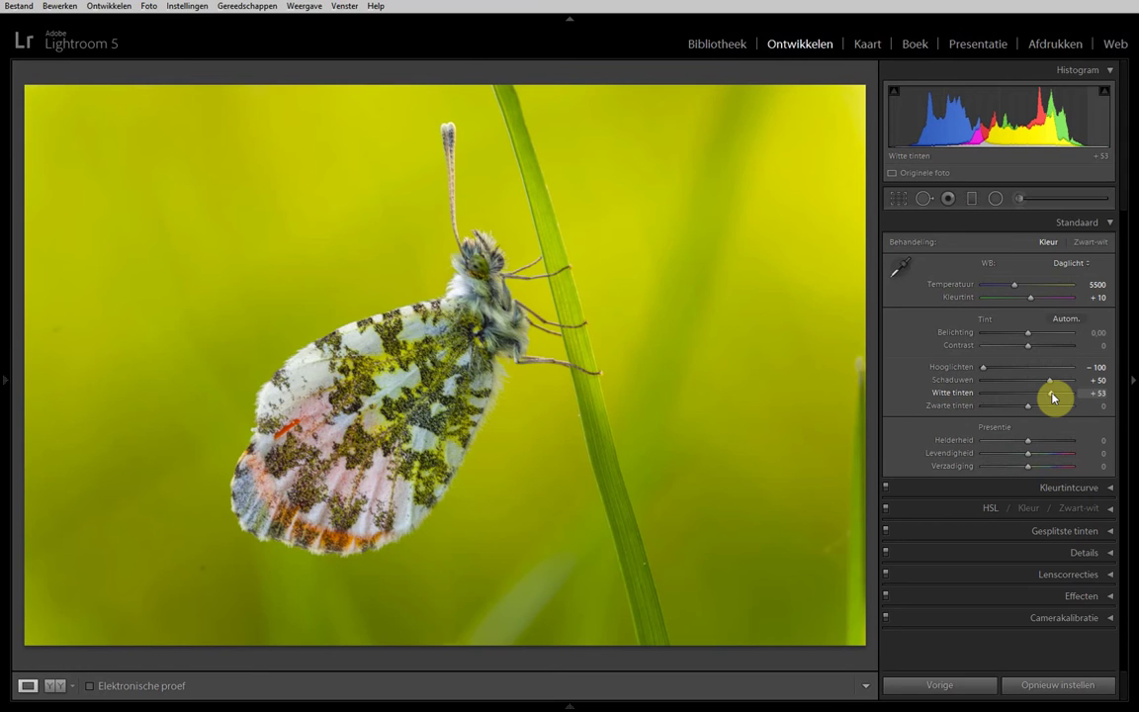
key("alt")
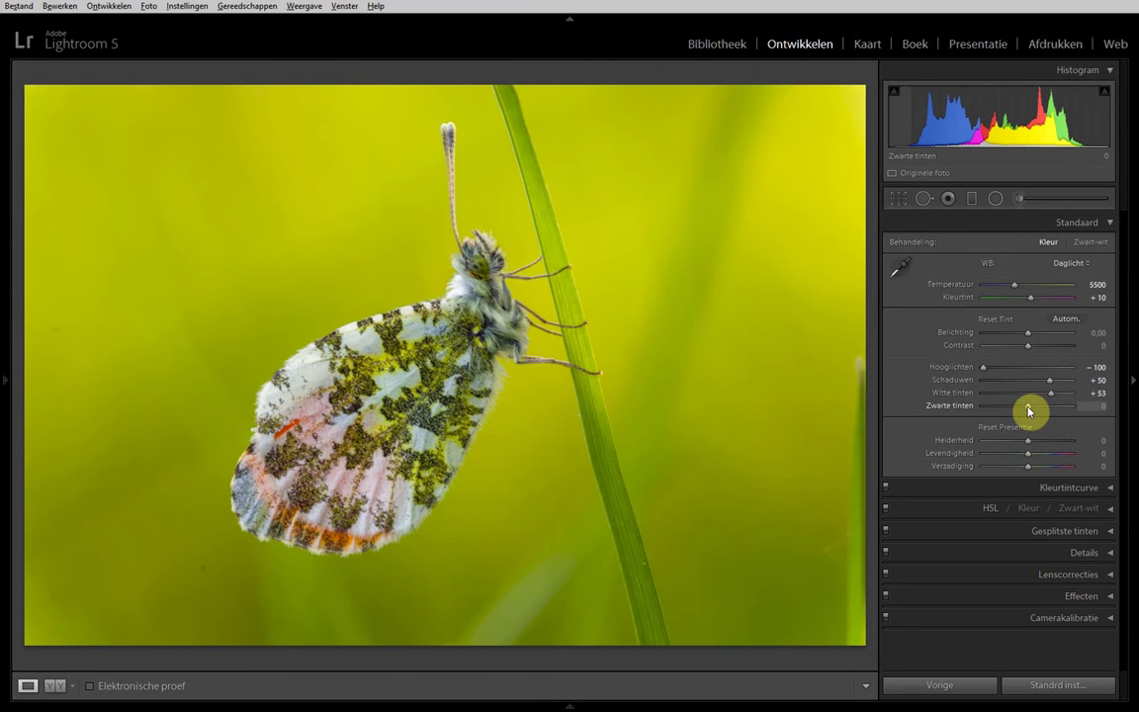
left_click_drag(1028, 409, 1008, 409)
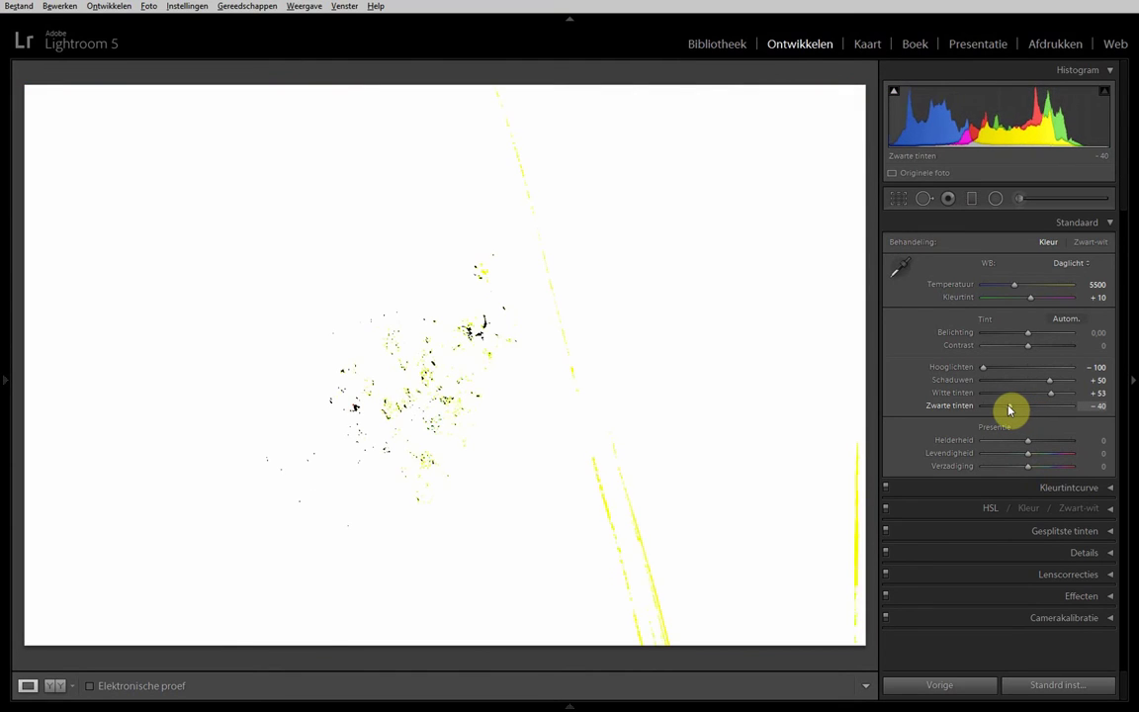
left_click_drag(1009, 409, 1008, 410)
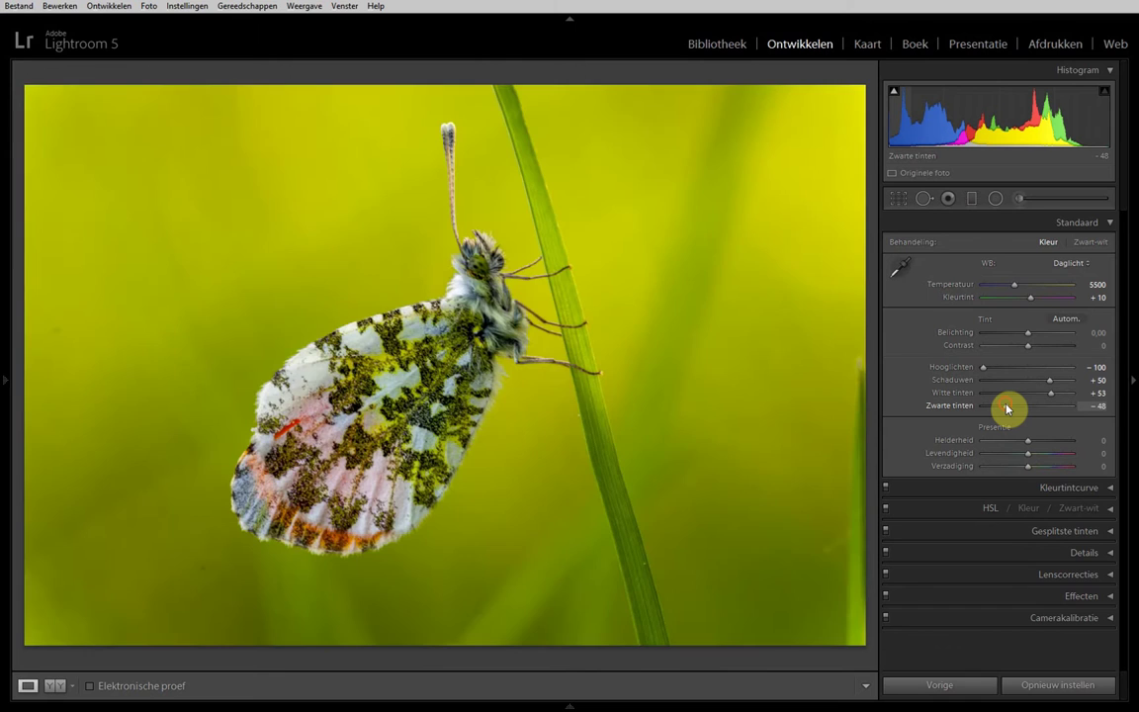
double_click(1008, 409)
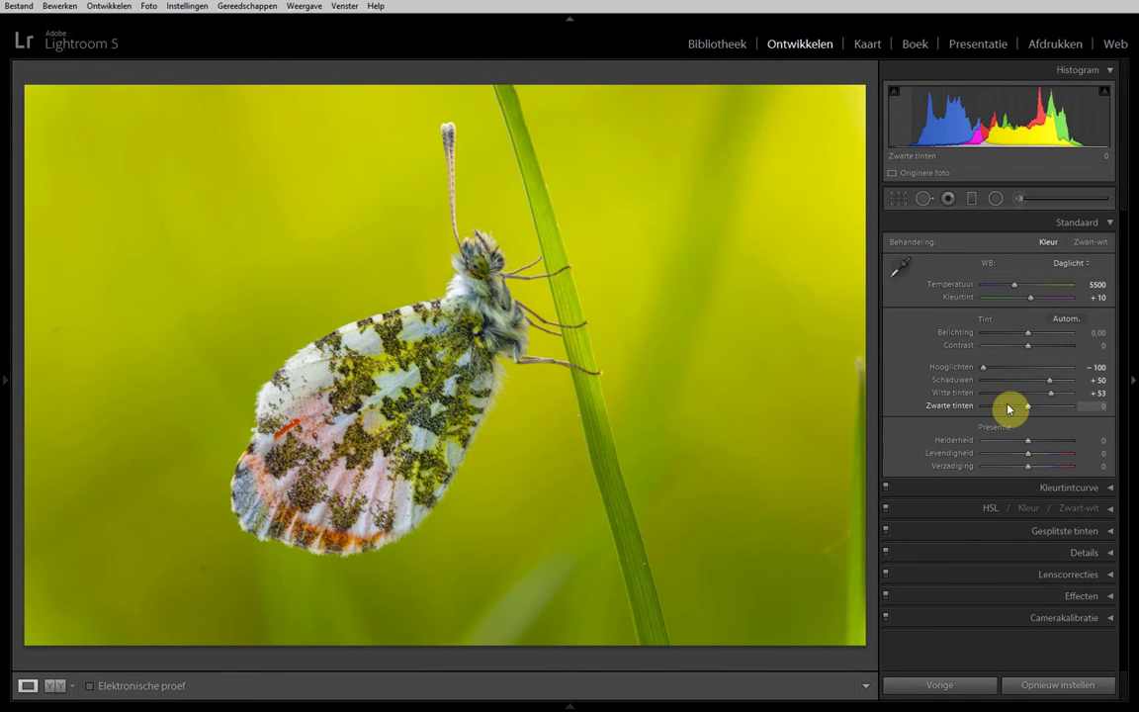
left_click_drag(1026, 409, 1016, 408)
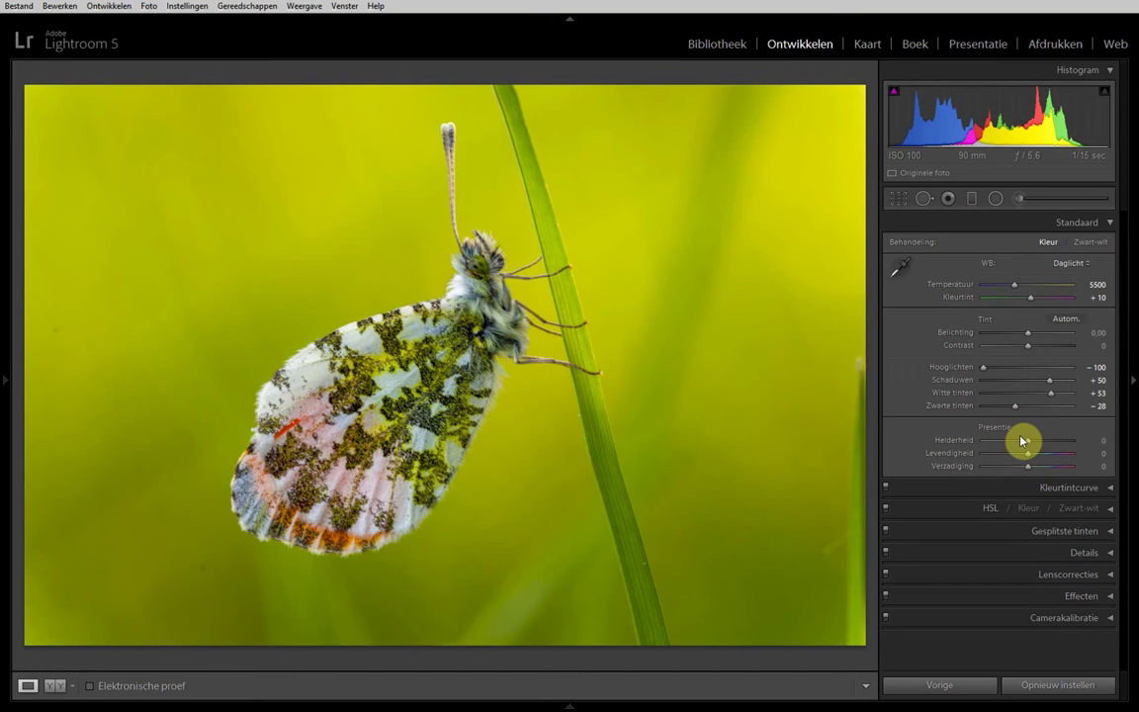
mouse_move(1027, 443)
left_mouse_down()
mouse_move(1050, 447)
mouse_move(1009, 446)
mouse_move(1027, 448)
left_mouse_up()
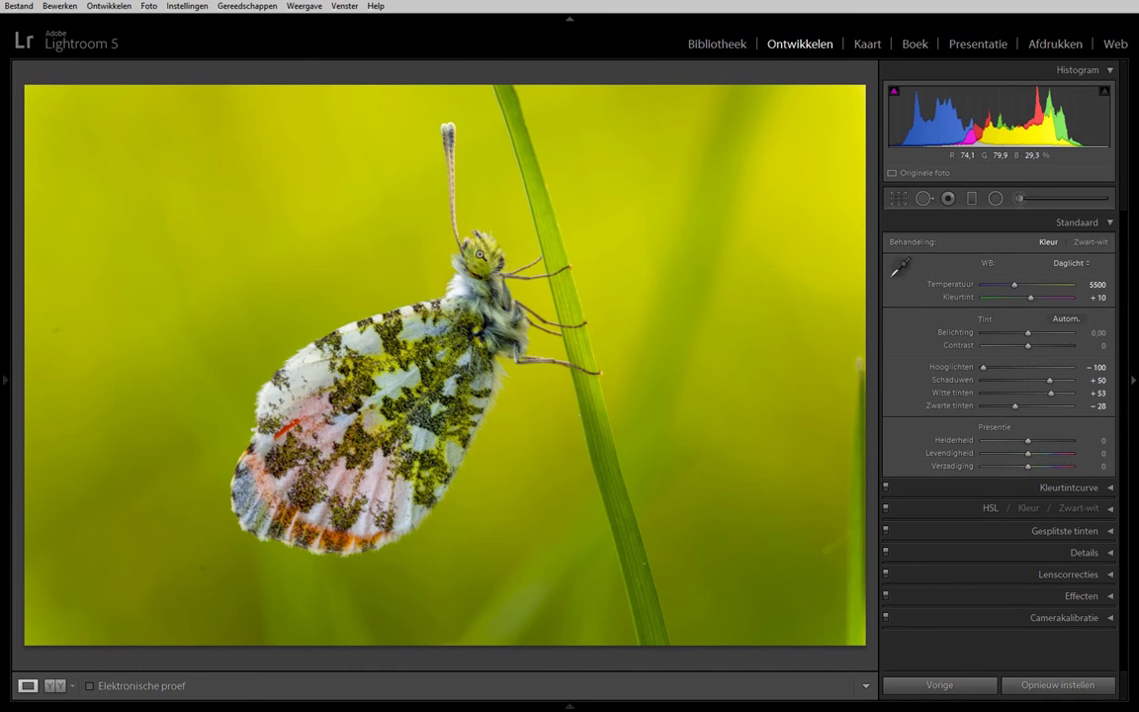
Pan a 1:1 view across the butterfly's head, body and spotted wing, ending on the head
left_click(476, 257)
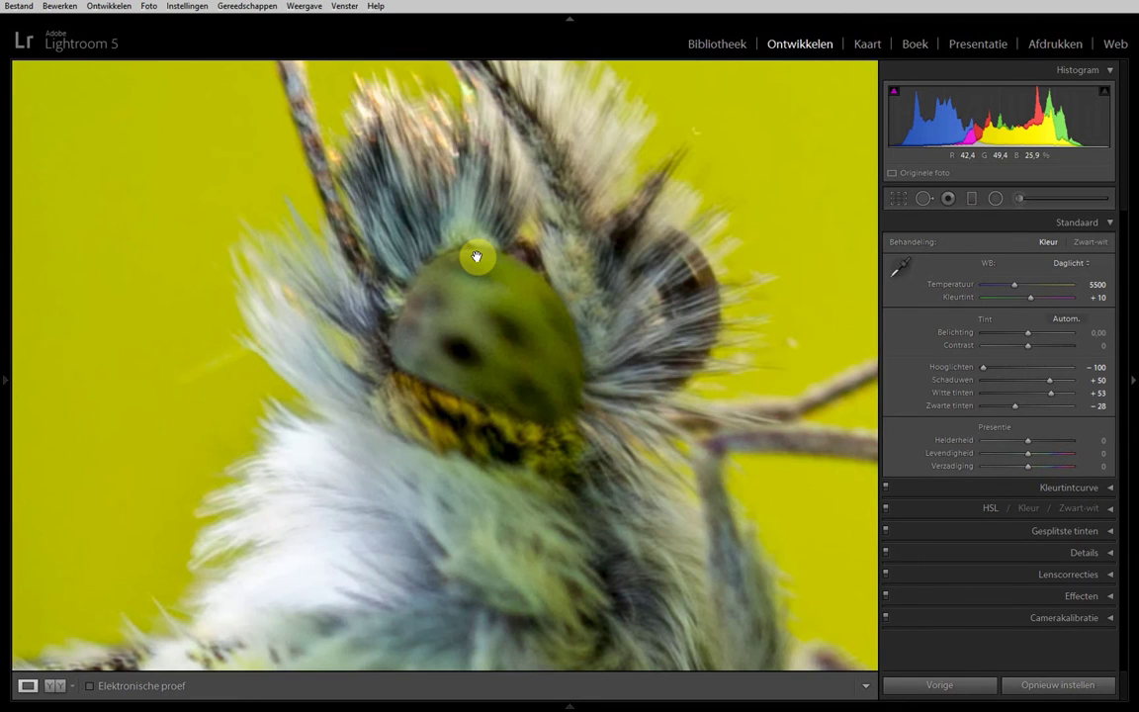
left_click_drag(560, 306, 564, 269)
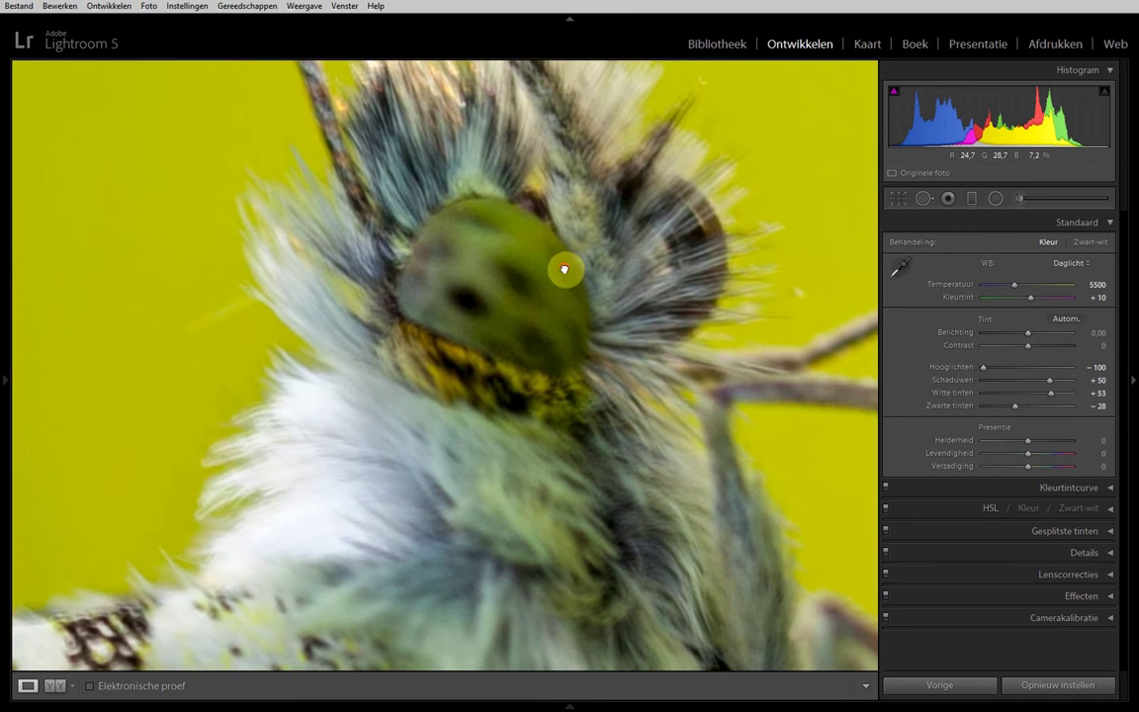
left_click_drag(543, 396, 563, 268)
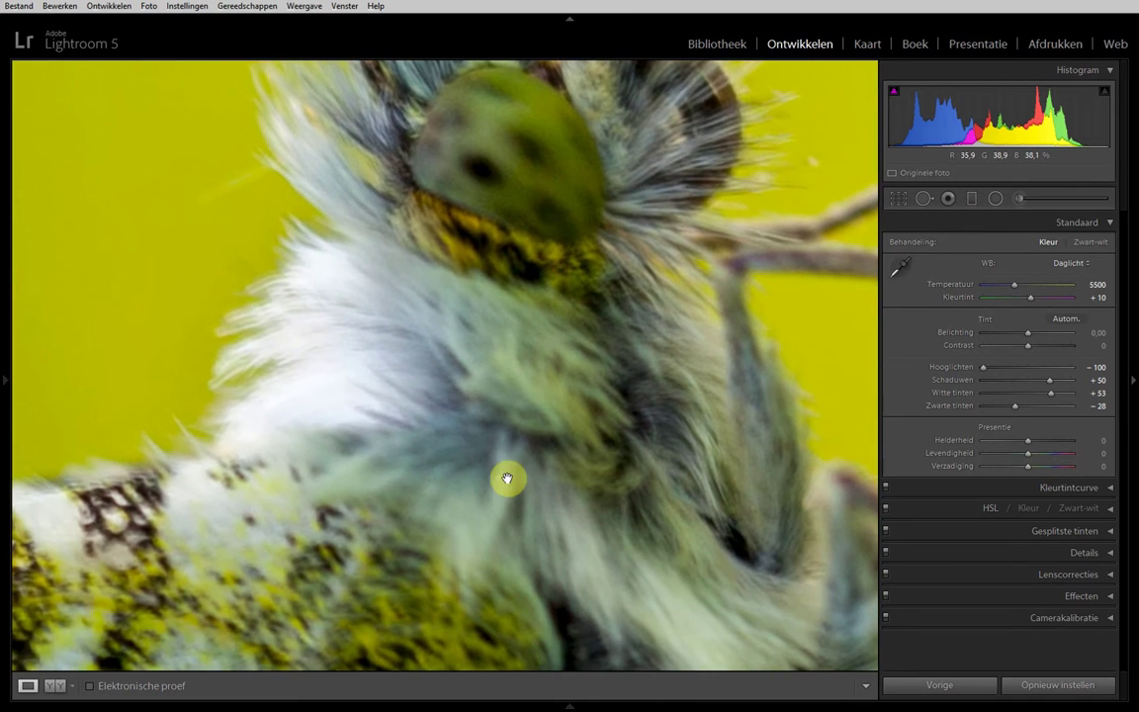
left_click_drag(507, 478, 536, 240)
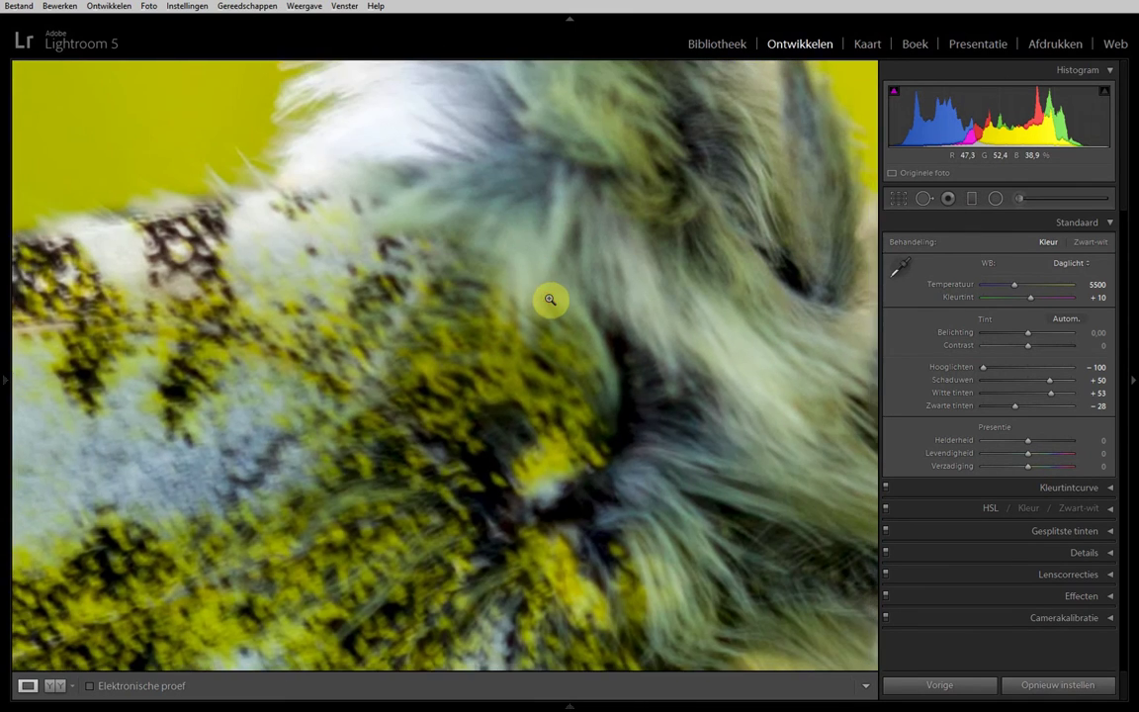
left_click(550, 300)
left_click(480, 244)
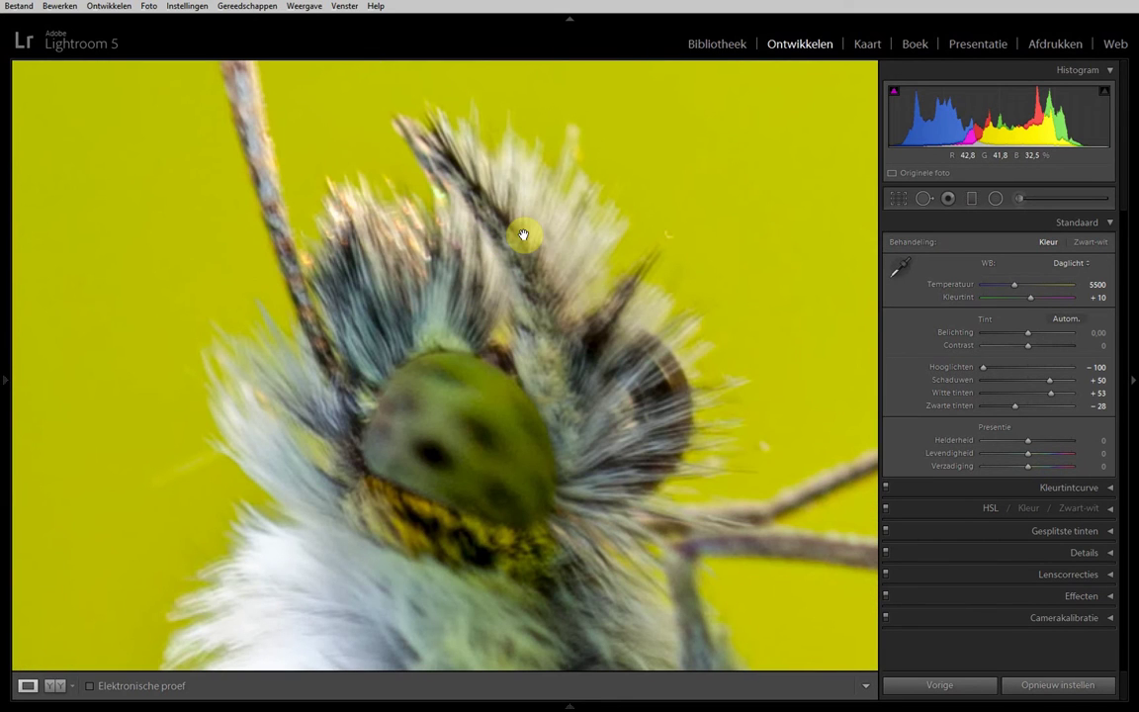
In the Details panel, set sharpening amount 77 and luminance noise reduction 19
left_click(1113, 559)
scroll(1095, 526, "down", 2)
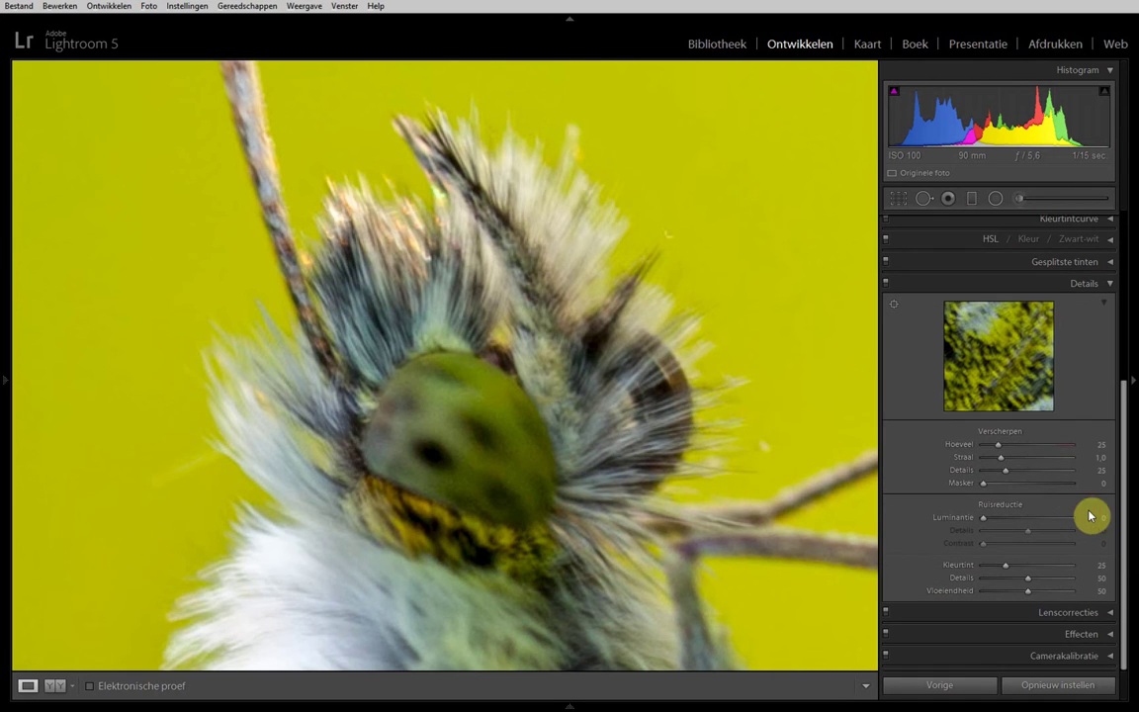
left_click_drag(1000, 447, 1039, 450)
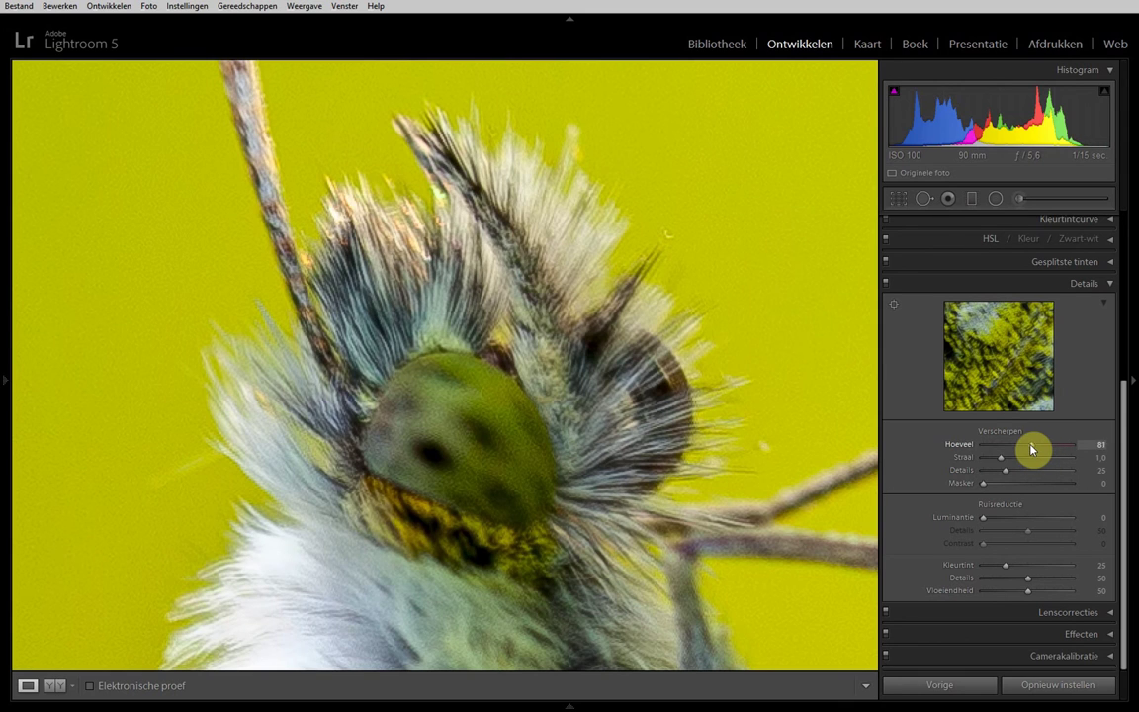
left_click_drag(1026, 449, 998, 447)
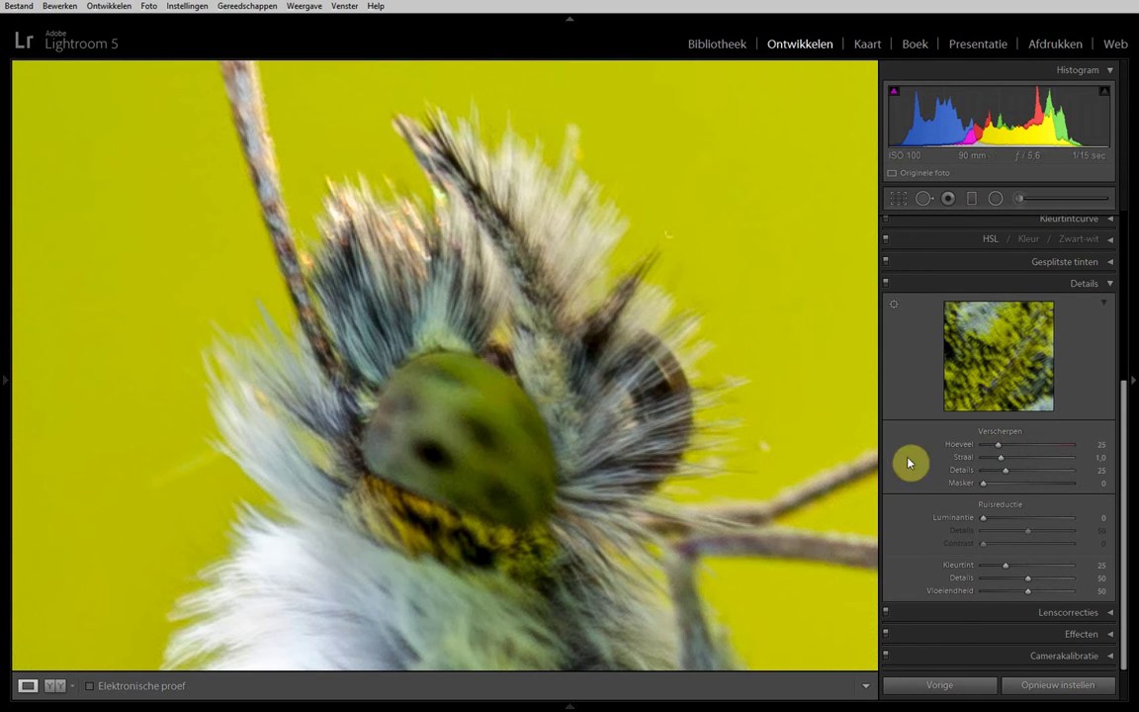
left_click_drag(1007, 452, 1020, 449)
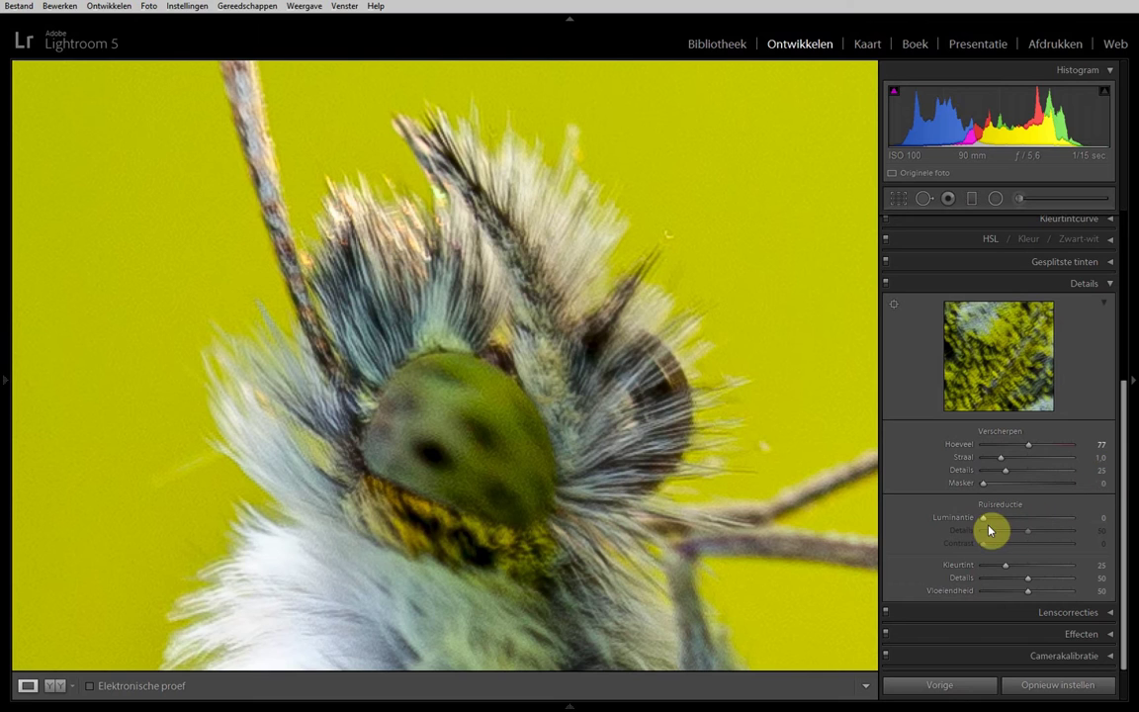
left_click_drag(984, 520, 1016, 524)
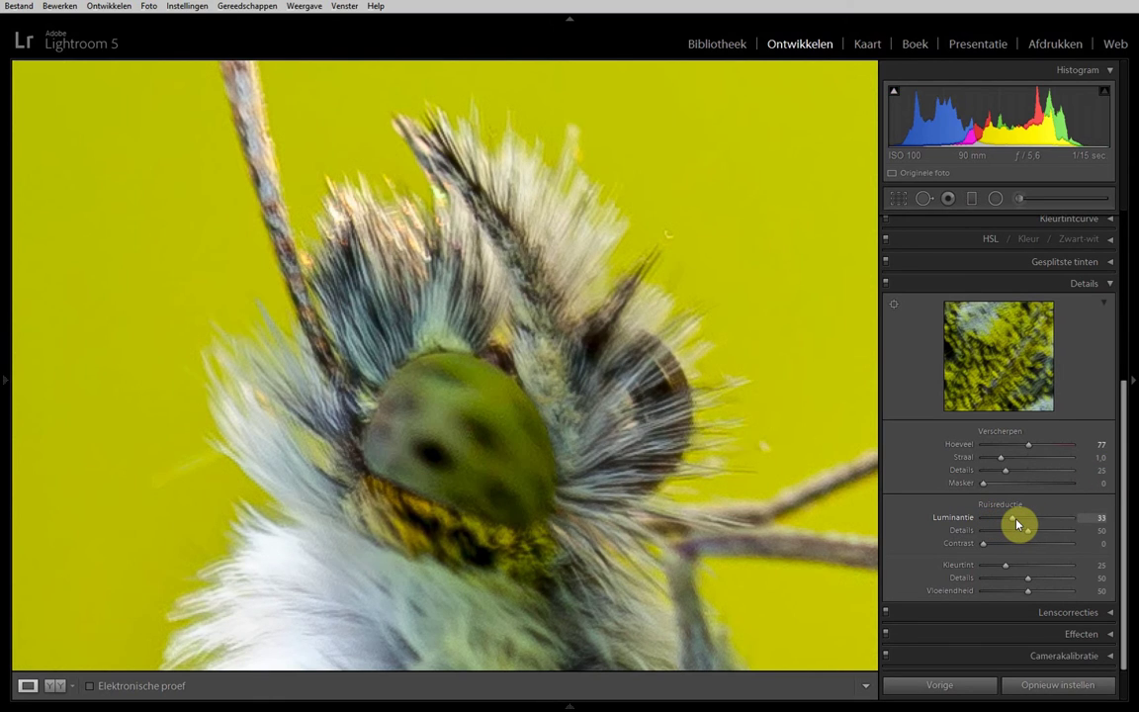
left_click_drag(1017, 524, 1013, 525)
left_click_drag(1013, 525, 1001, 521)
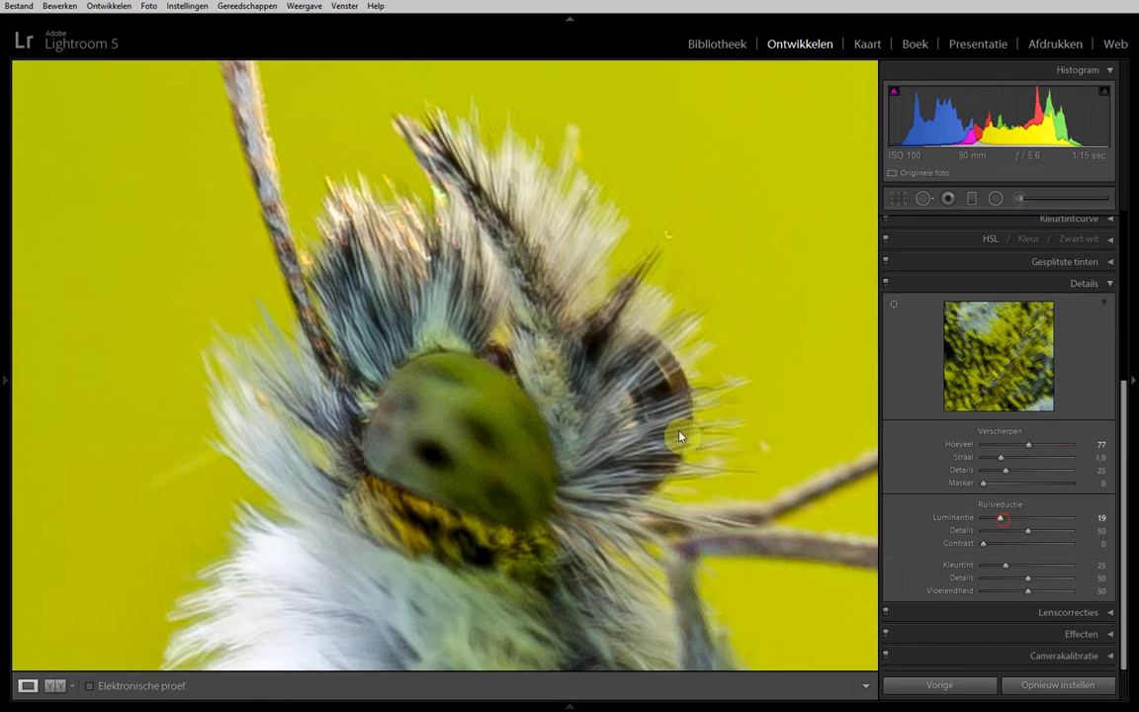
Check the head at 1:1, then set sharpening radius 1,9 and detail 58
left_click(675, 435)
left_click(516, 425)
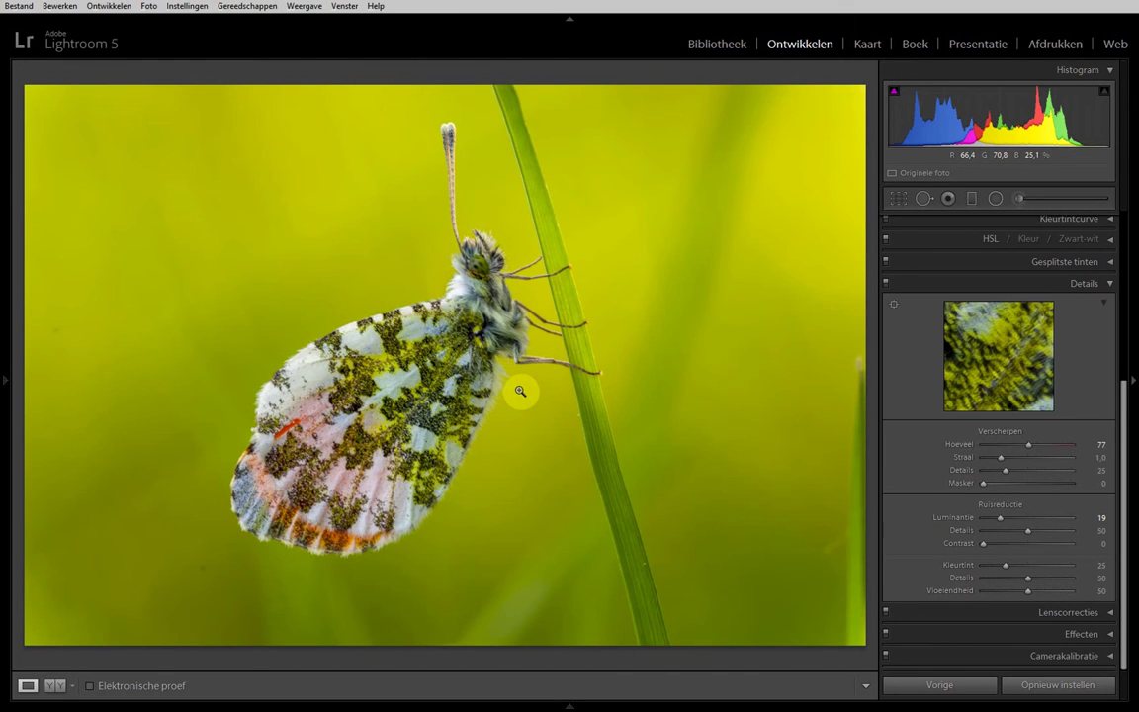
left_click(473, 260)
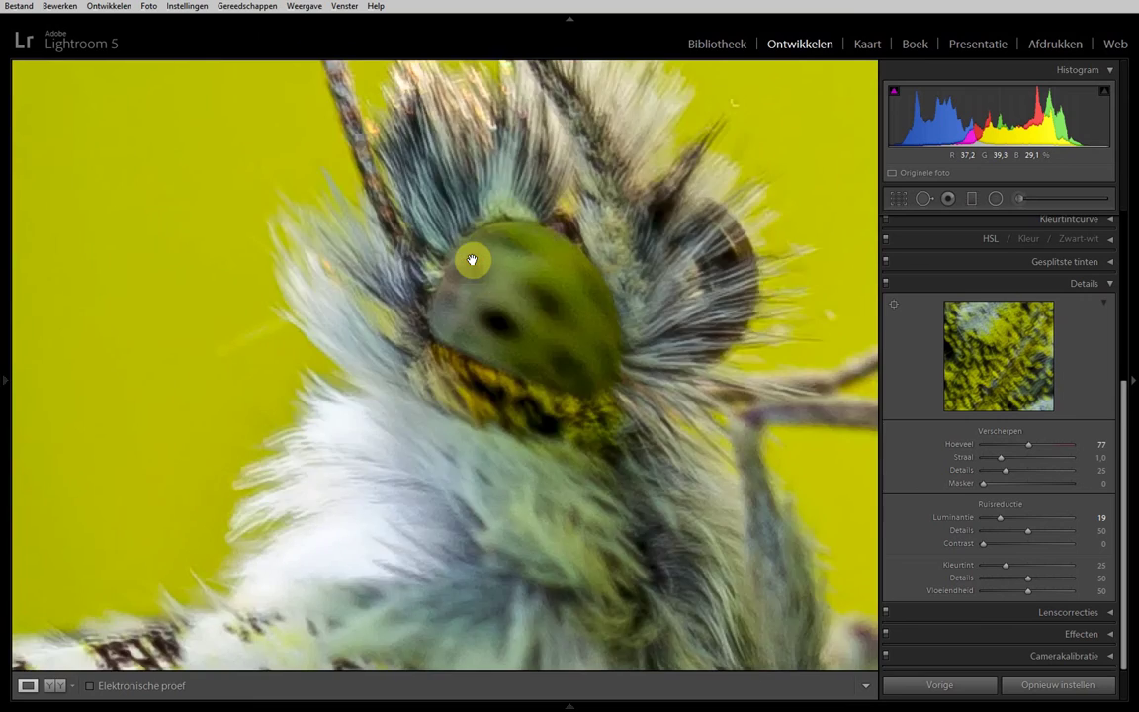
mouse_move(481, 223)
left_mouse_down()
mouse_move(508, 335)
mouse_move(499, 366)
left_mouse_up()
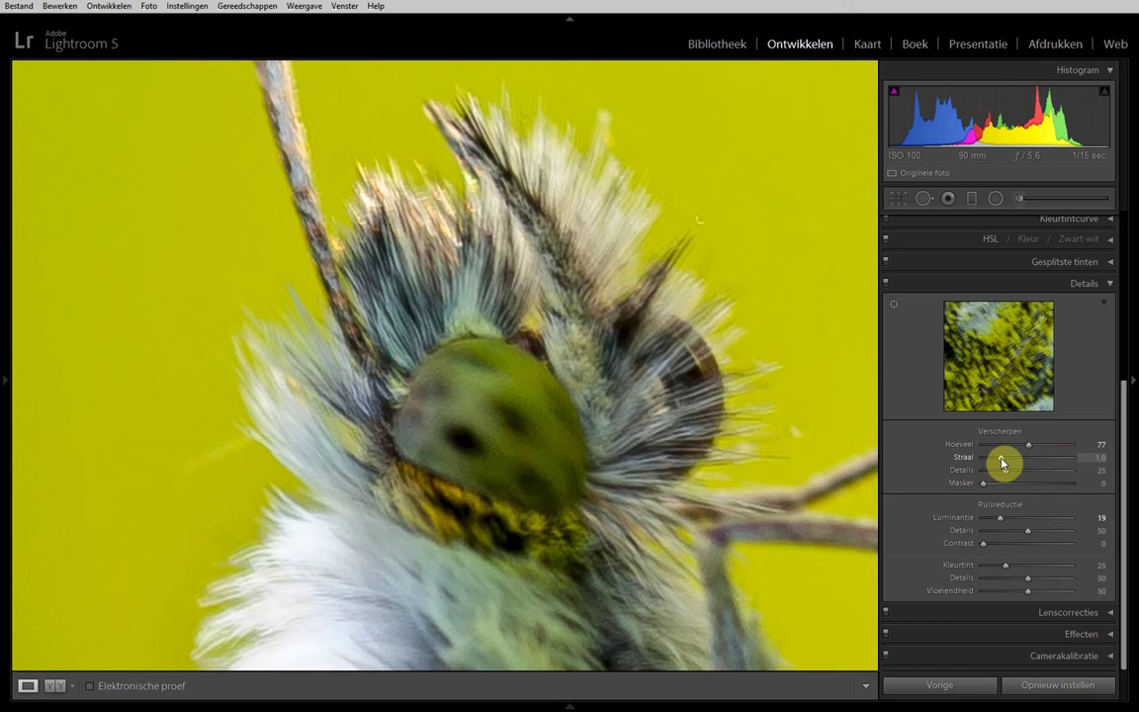
left_click_drag(1001, 462, 1033, 467)
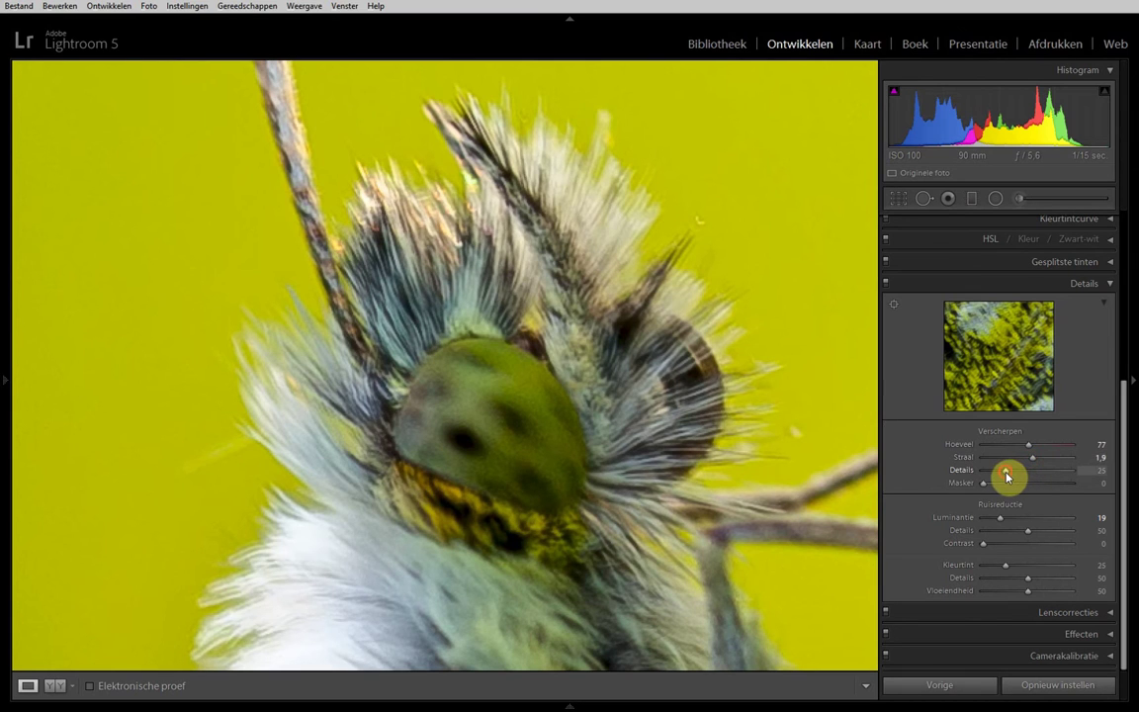
left_click_drag(1009, 475, 1036, 476)
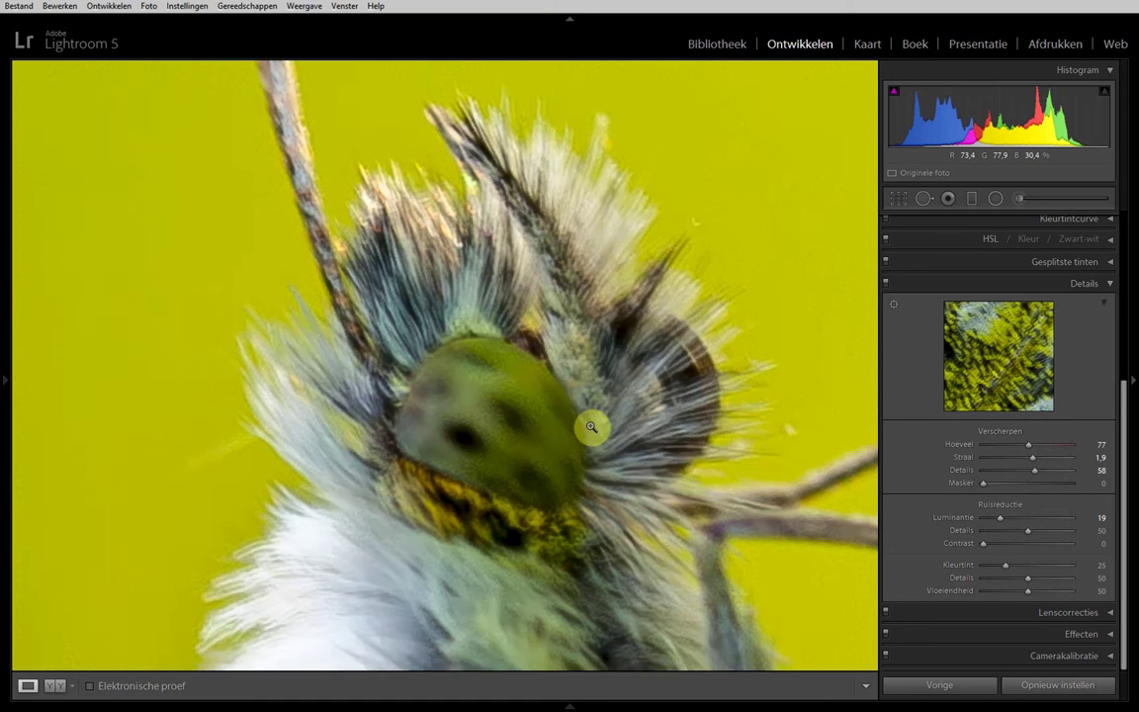
left_click(588, 425)
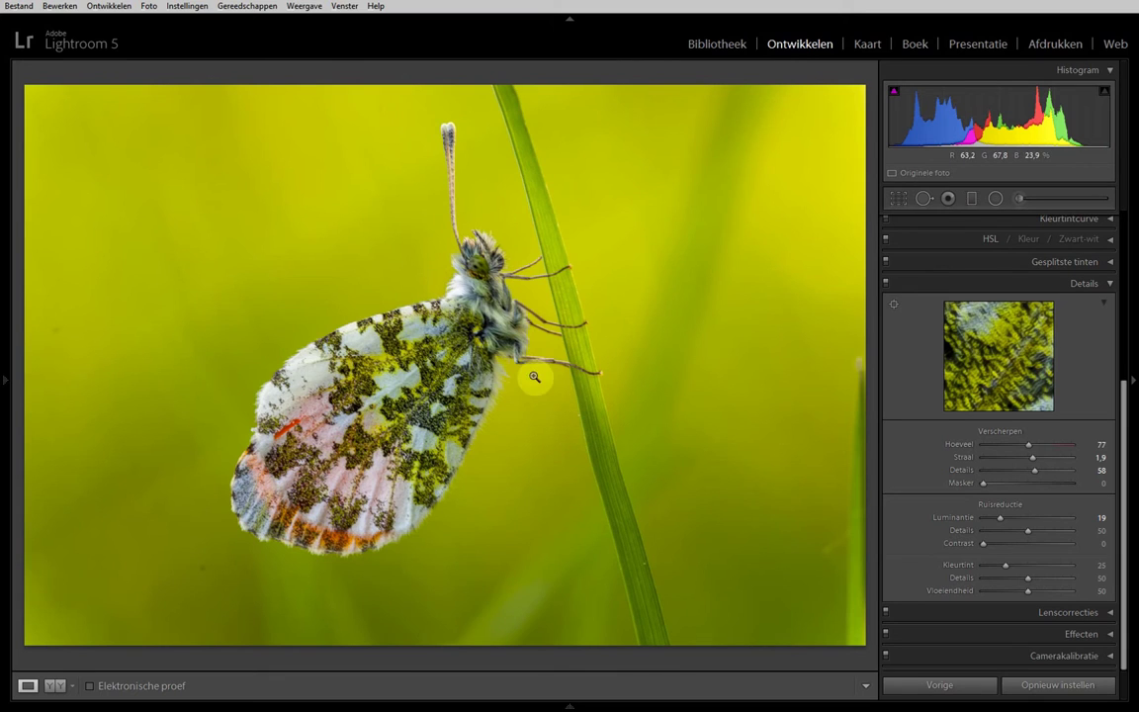
Inspect the wing and background at 1:1 for dust spots, then select the Spot Removal tool
left_click(435, 369)
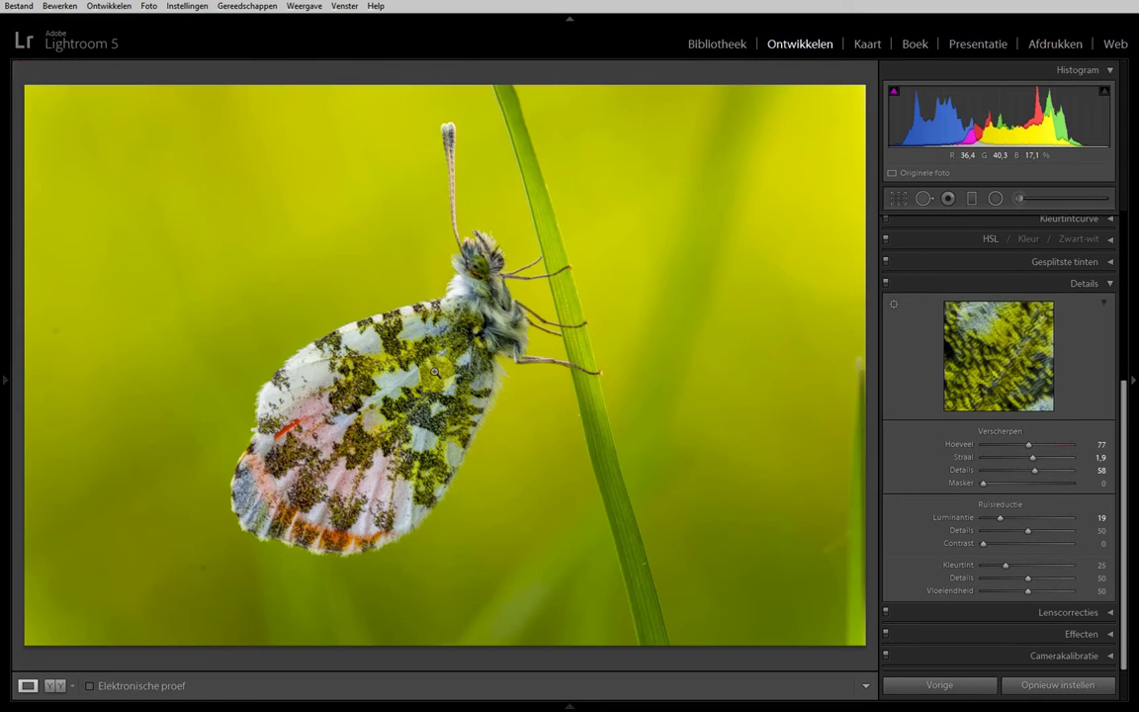
left_click(393, 341)
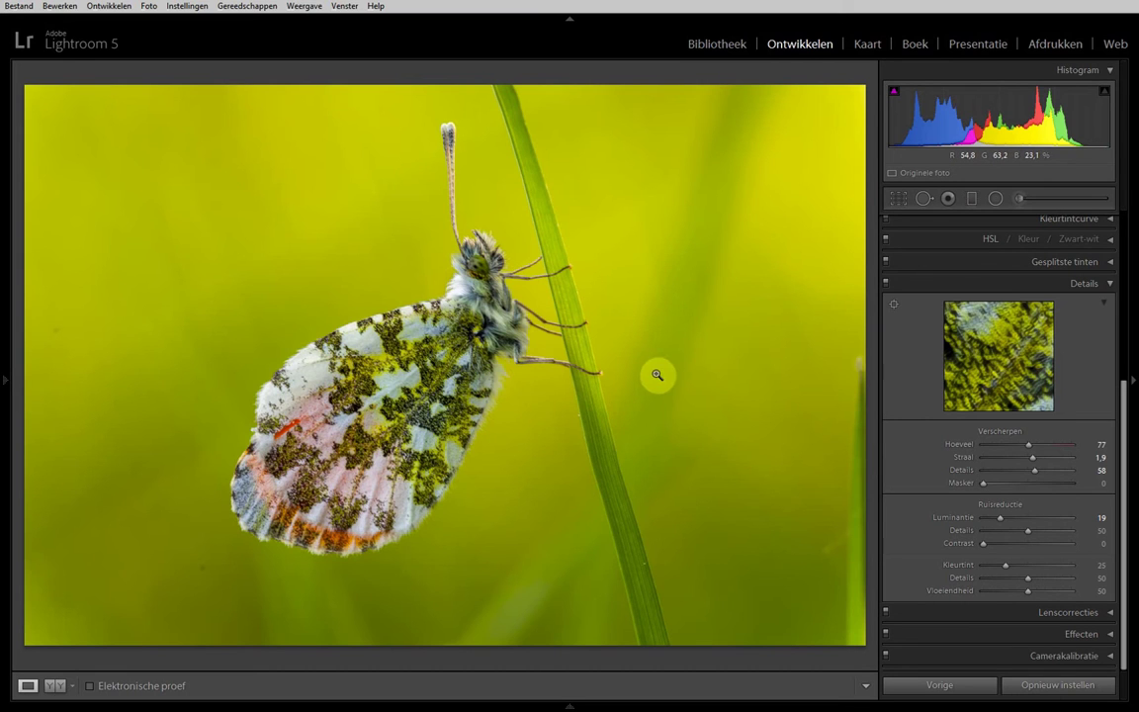
left_click(671, 167)
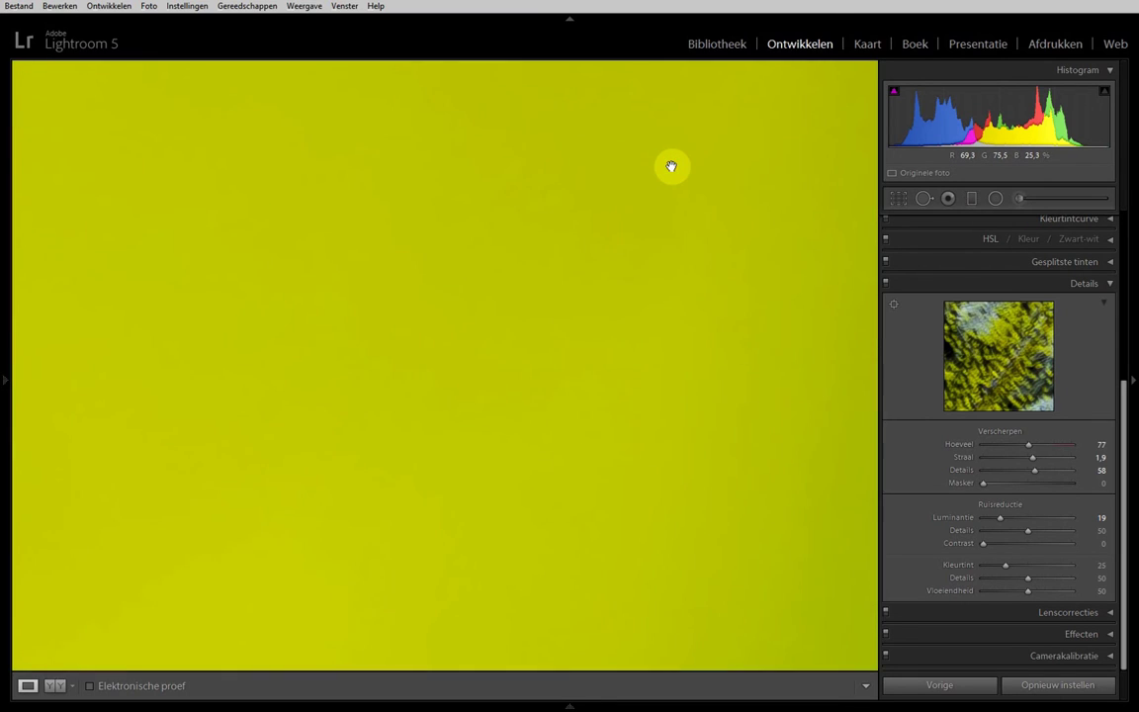
left_click(574, 199)
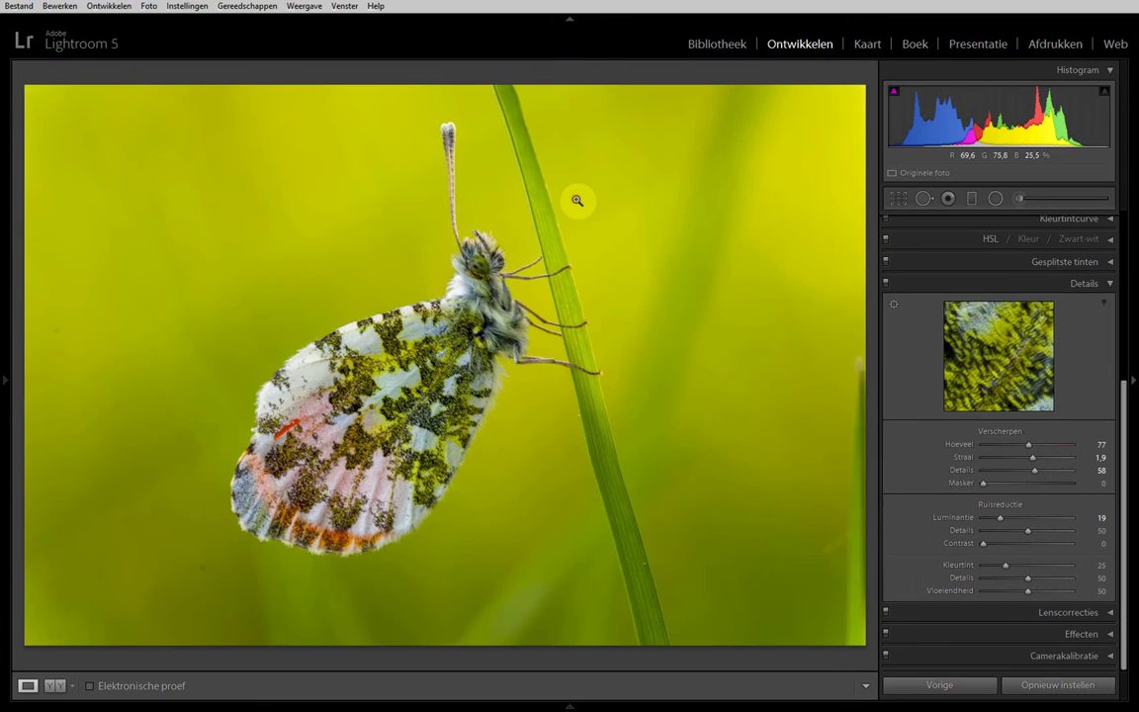
left_click(244, 138)
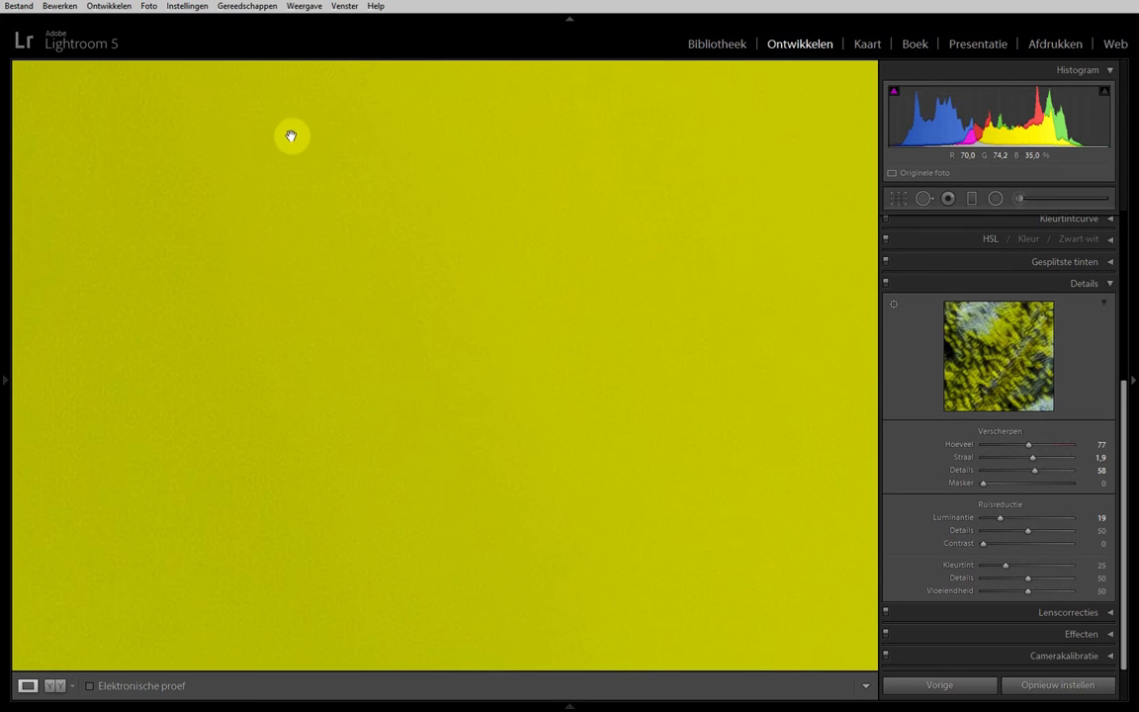
left_click(258, 126)
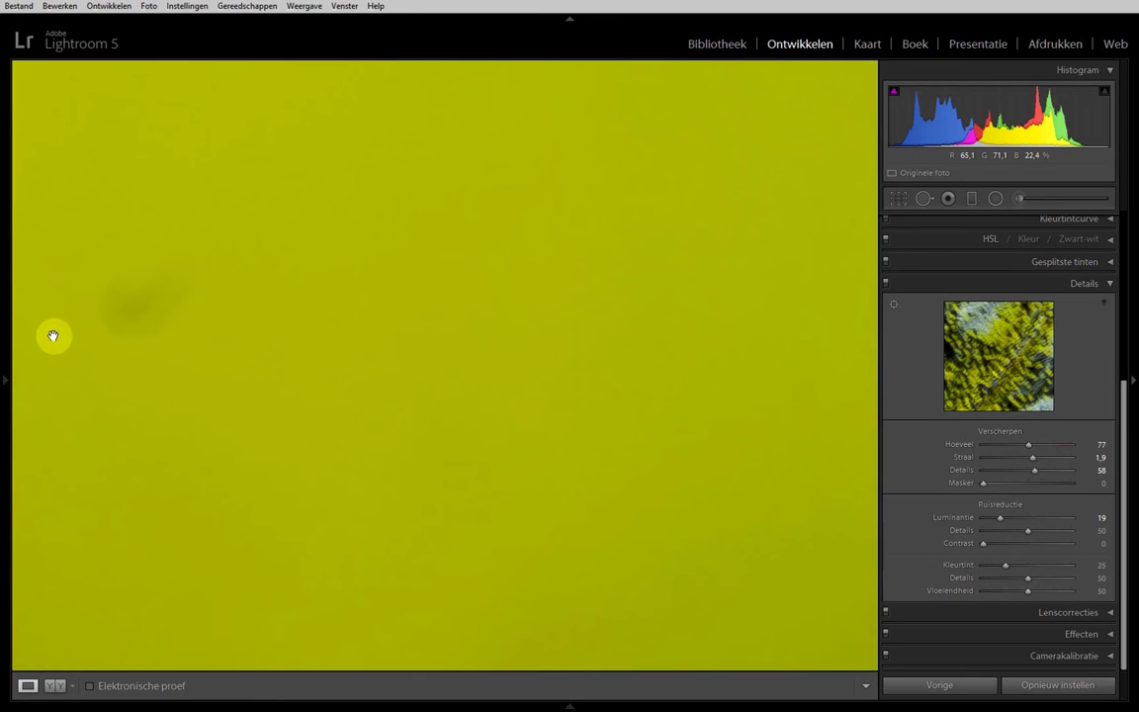
left_click(925, 201)
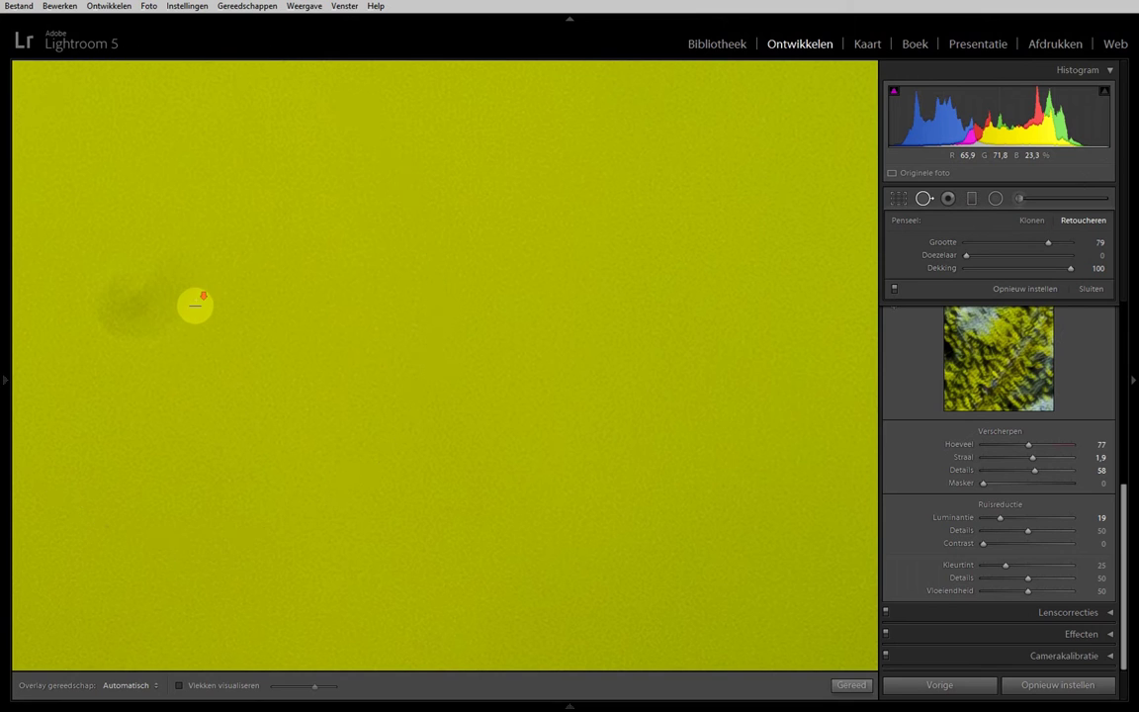
Soften the heal brush's feather and heal the dark dust spot in the background
scroll(195, 304, "down", 1)
scroll(194, 302, "down", 1)
scroll(193, 302, "down", 1)
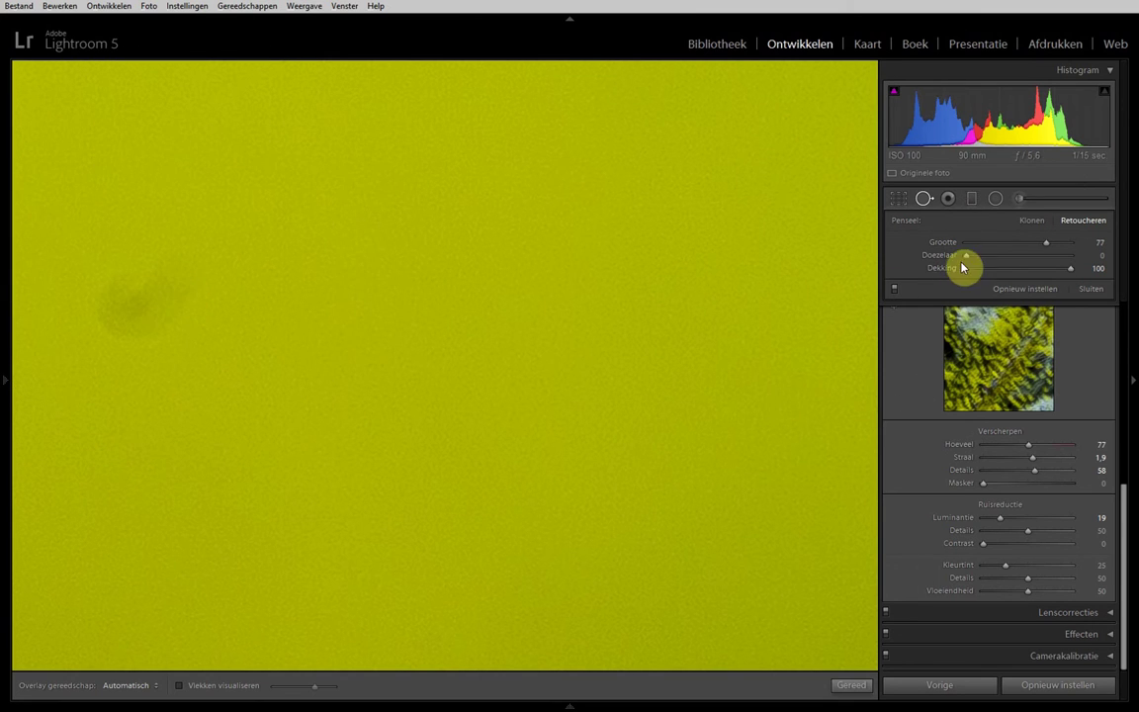
mouse_move(967, 256)
left_mouse_down()
mouse_move(1041, 257)
mouse_move(1032, 255)
left_mouse_up()
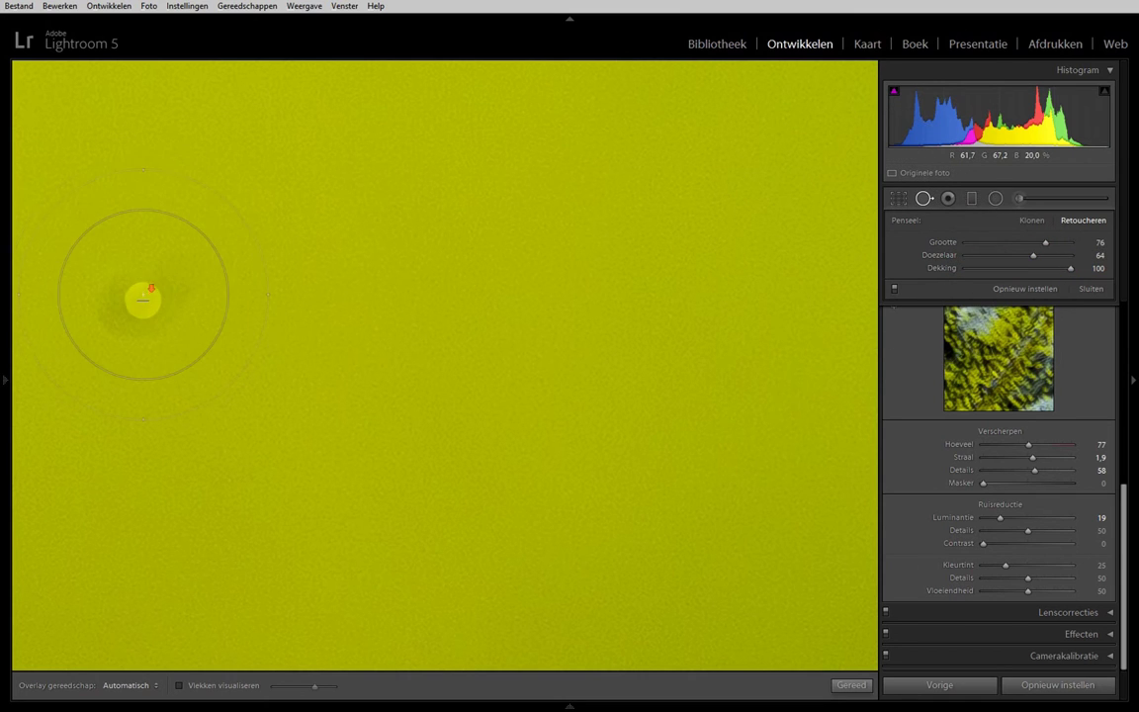
left_click(148, 300)
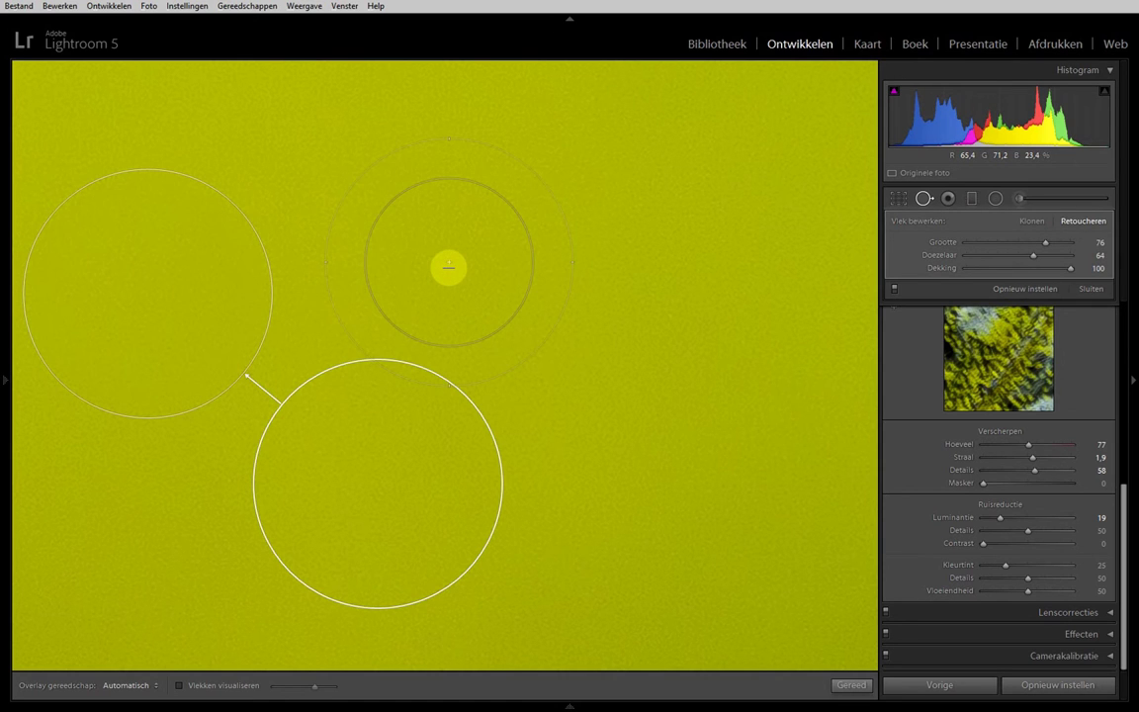
left_click(448, 263)
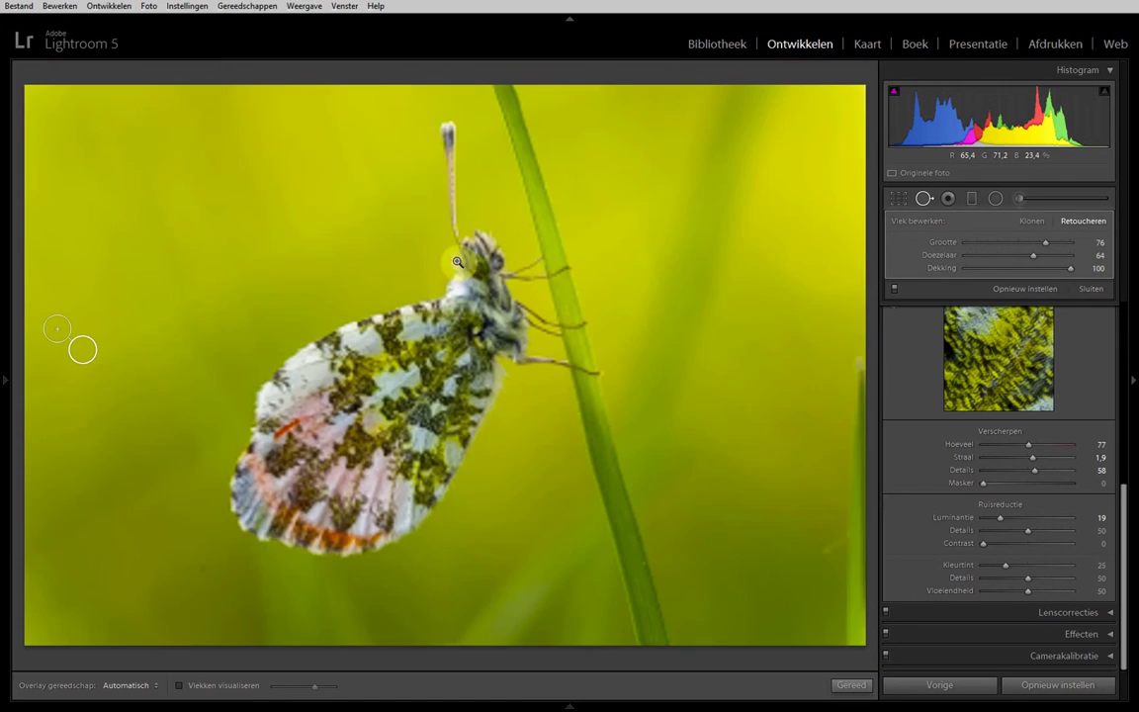
left_click(1091, 288)
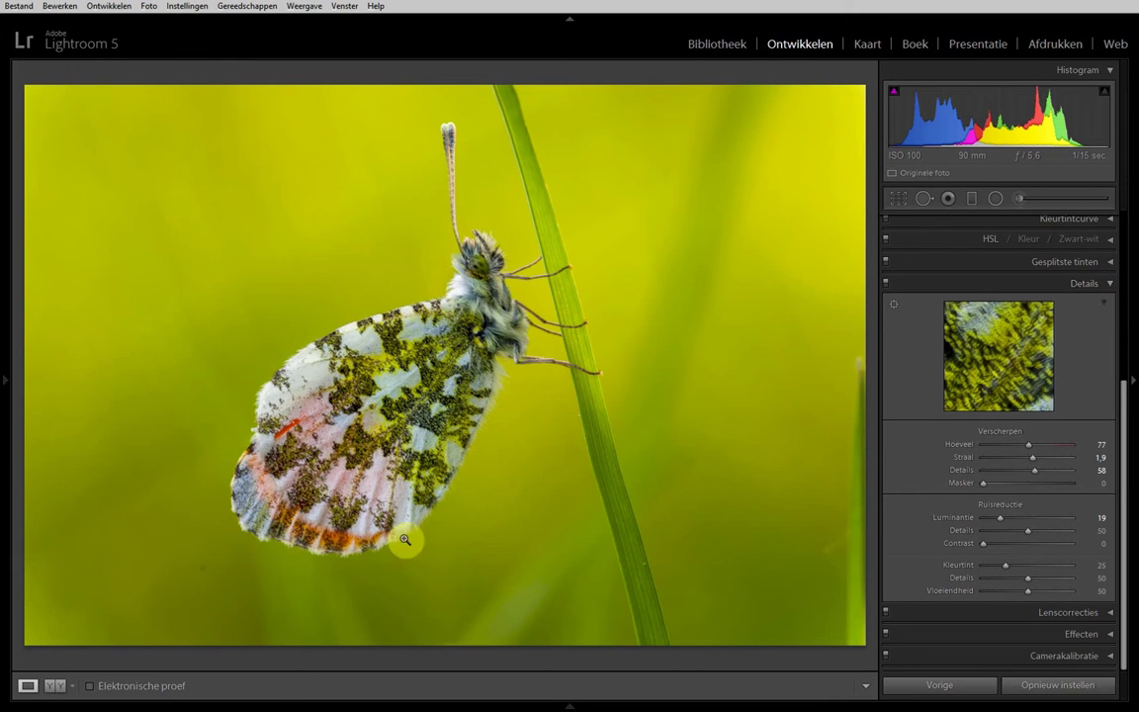
Recheck the green background below the lower wing at 1:1 for remaining spots
left_click(203, 562)
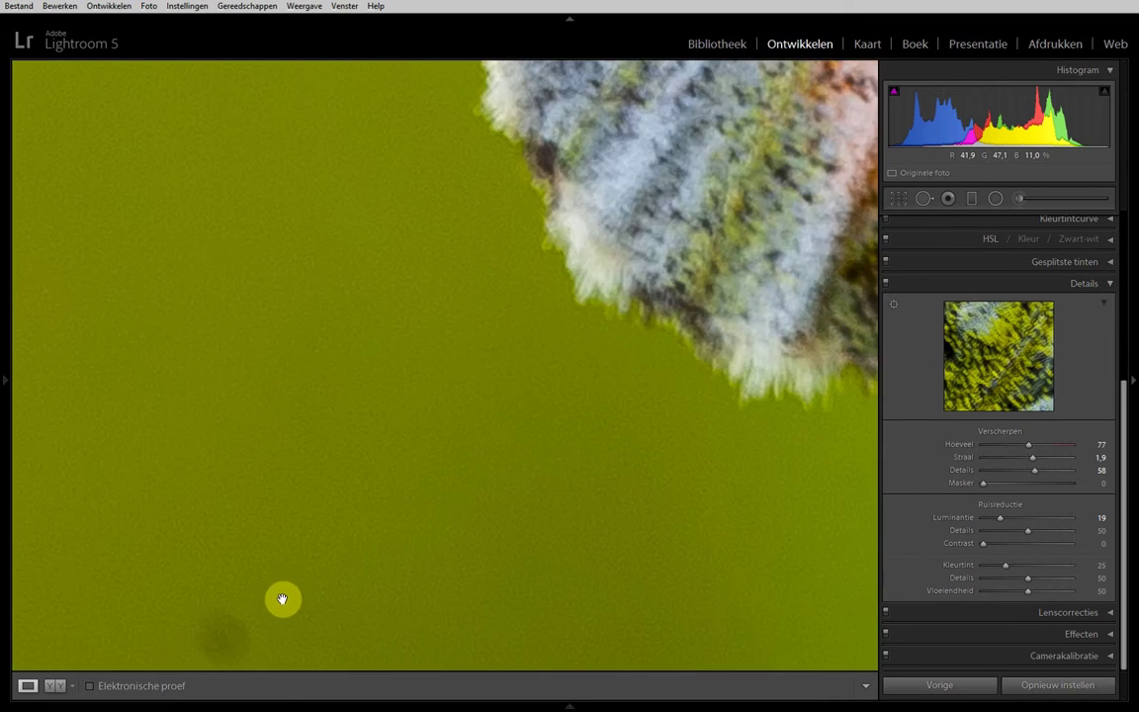
left_click(285, 593)
left_click(286, 562)
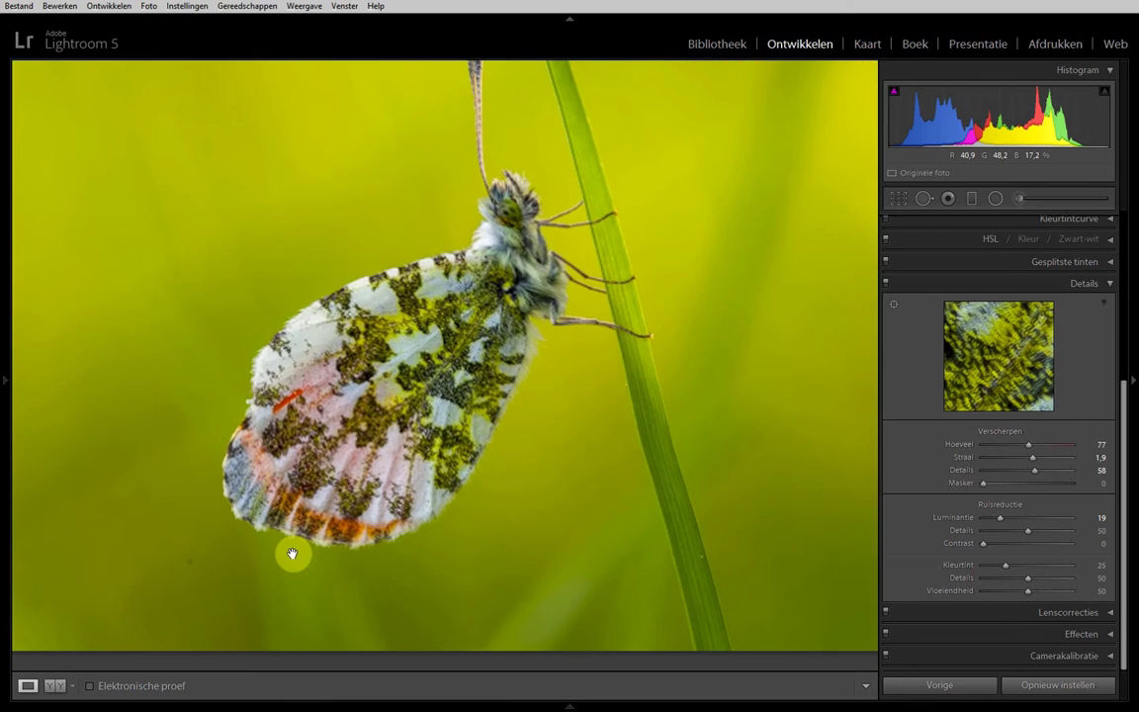
left_click(206, 569)
mouse_move(200, 566)
left_mouse_down()
mouse_move(565, 381)
mouse_move(689, 333)
left_mouse_up()
left_click(686, 338)
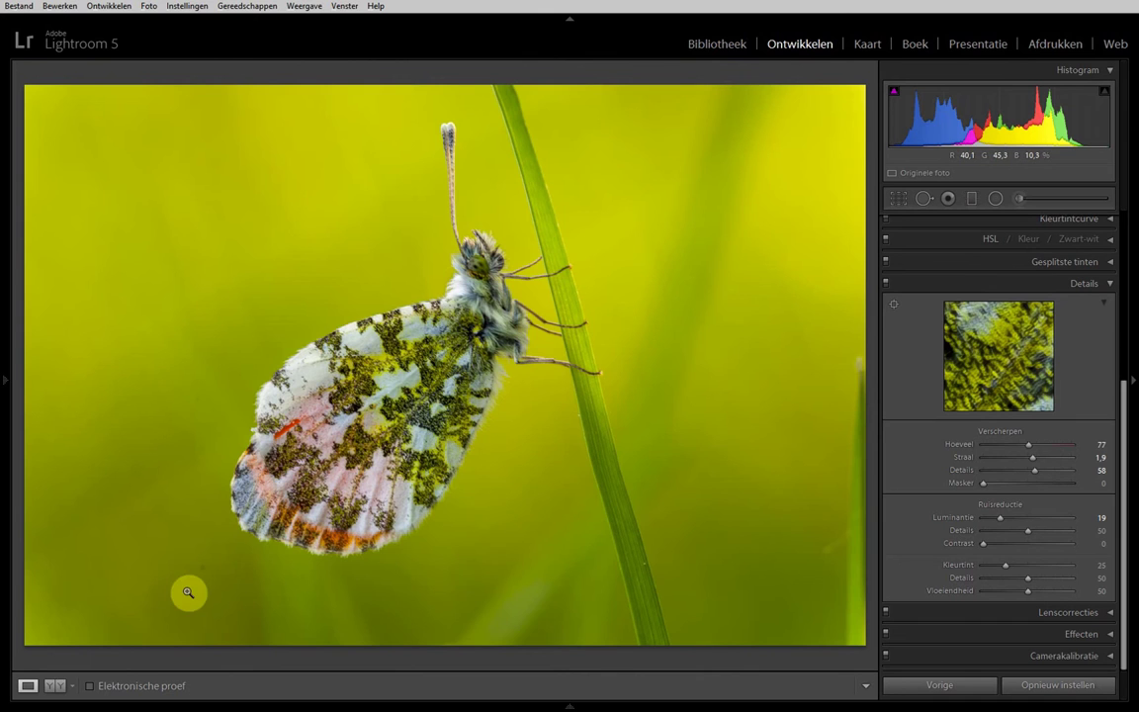
left_click(181, 514)
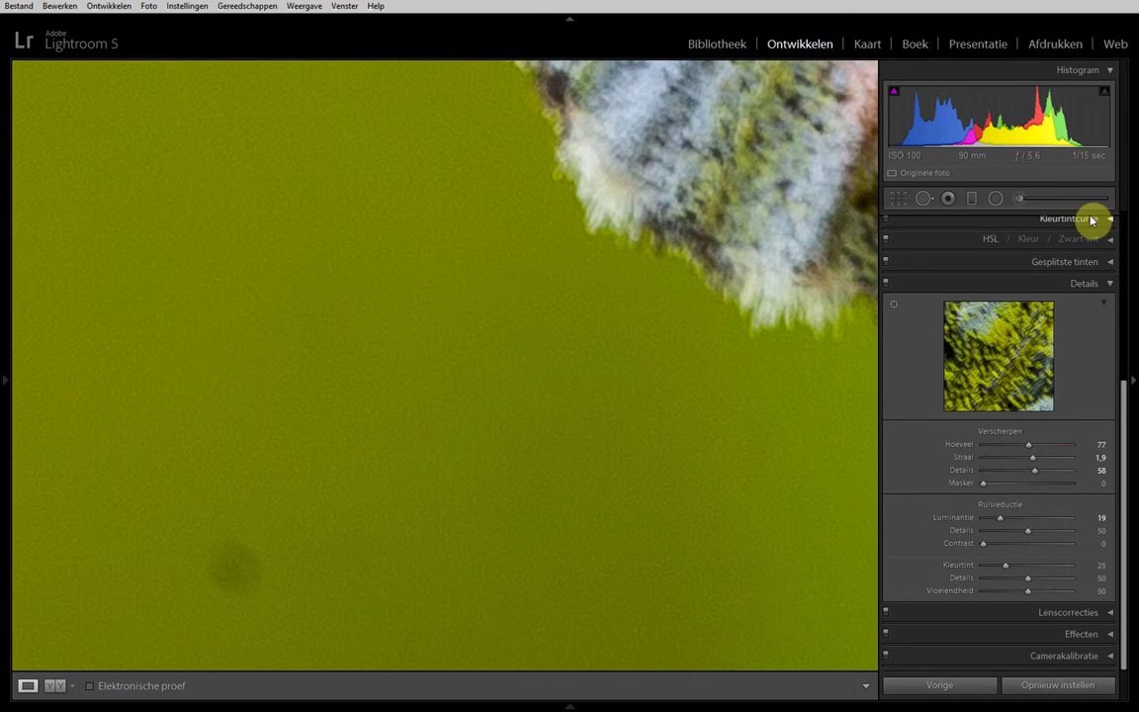
Heal the second dark dust spot below the wing and close Spot Removal
left_click(924, 199)
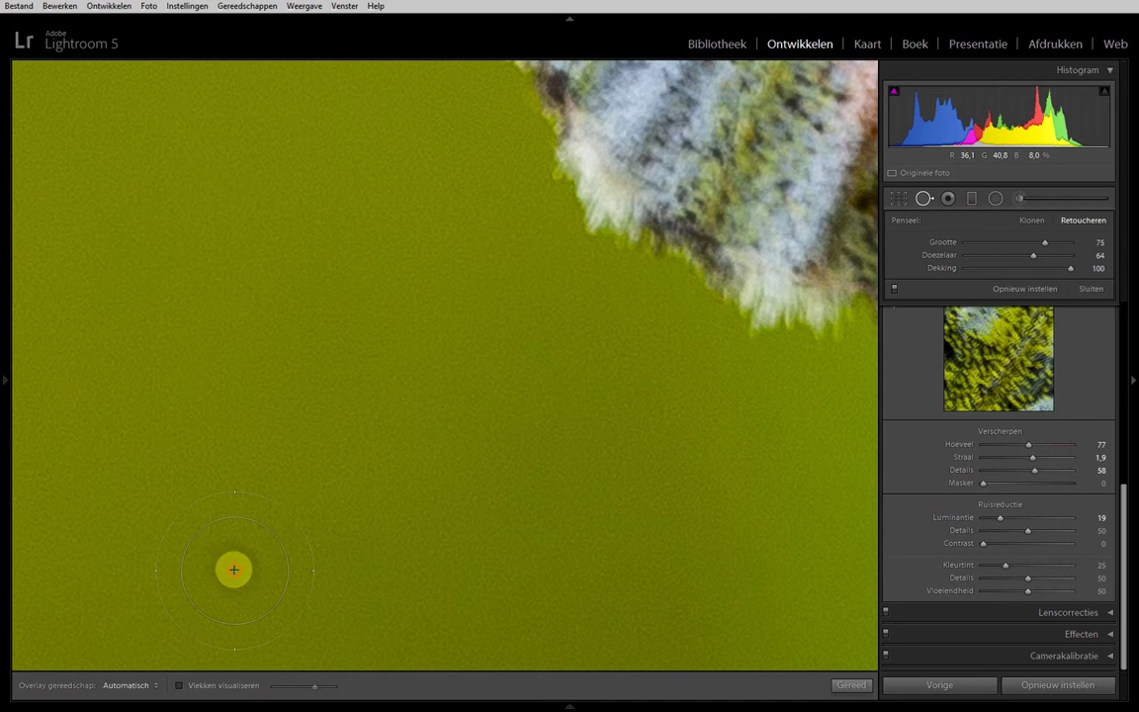
left_click(237, 576)
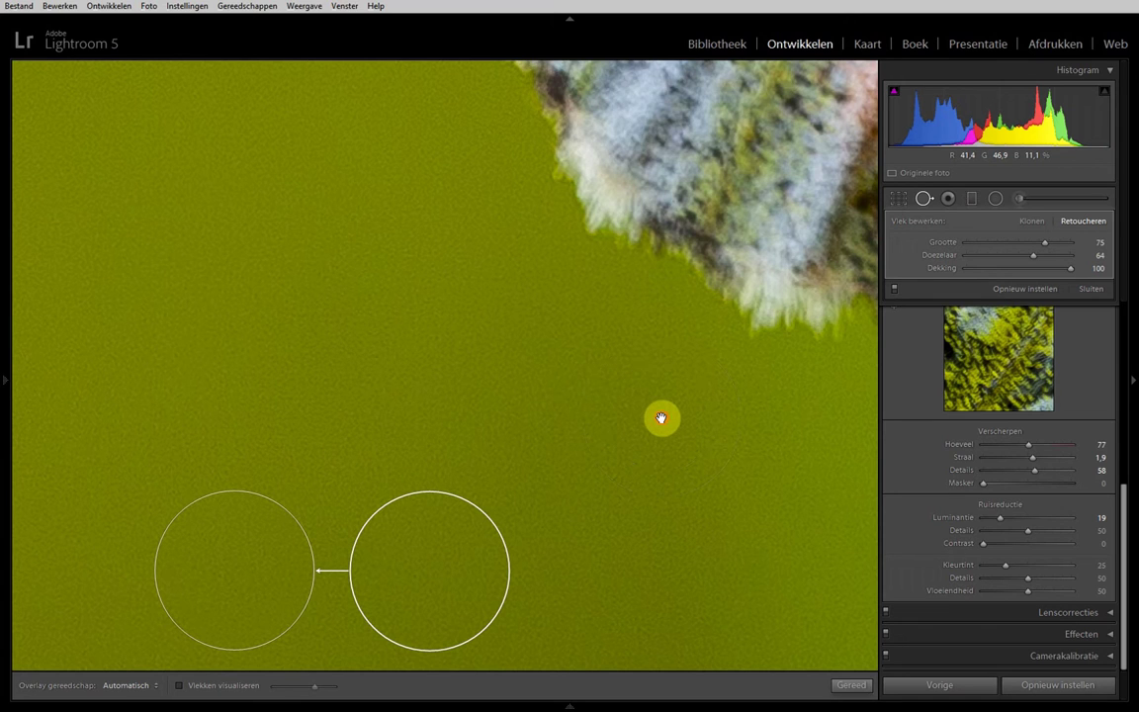
left_click(663, 420)
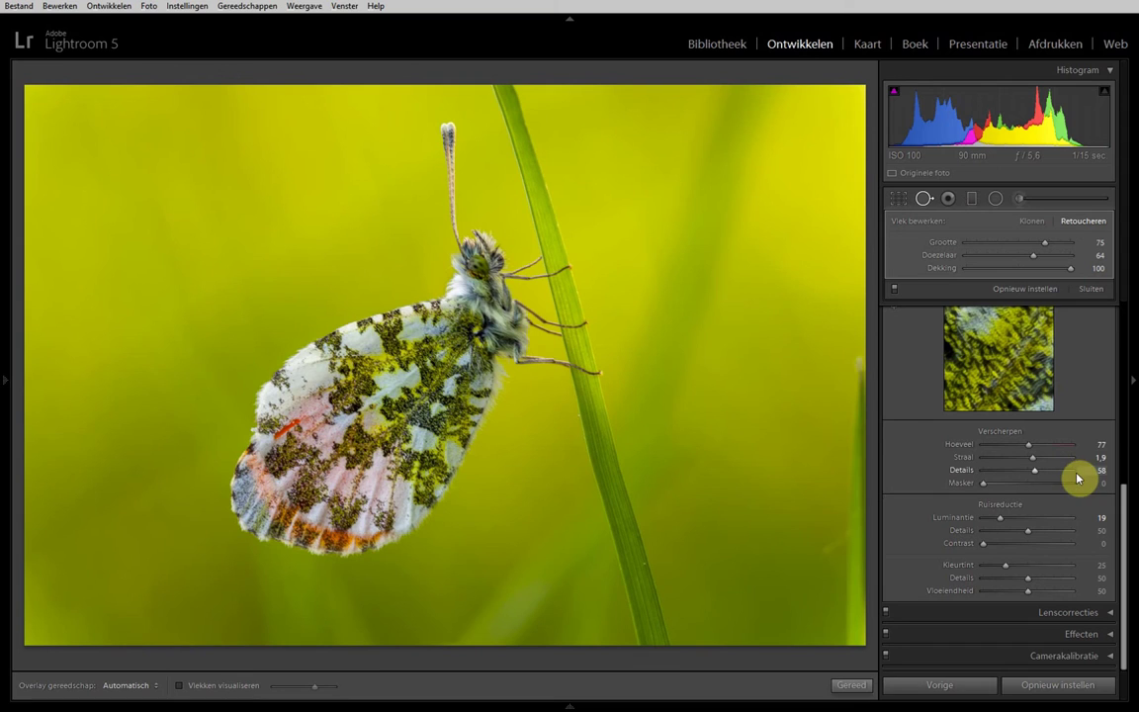
left_click(1089, 290)
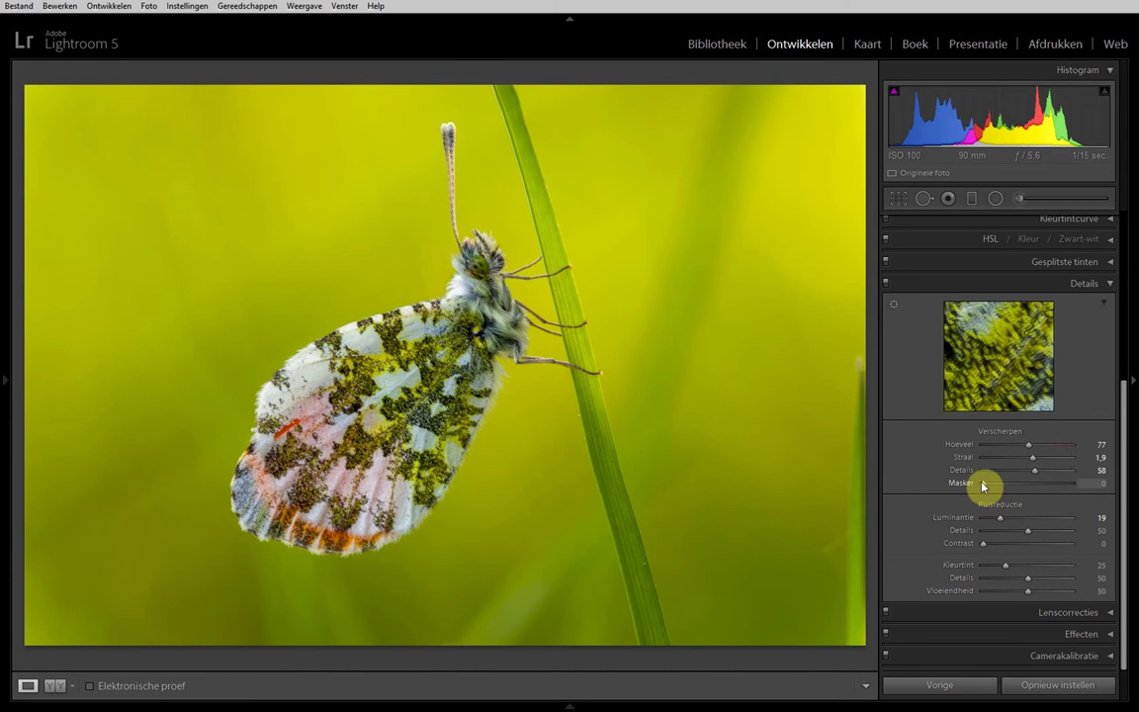
Alt-drag sharpening Masking to 54, comparing against 0 on the zoomed background
key("alt")
left_click(983, 485, "alt")
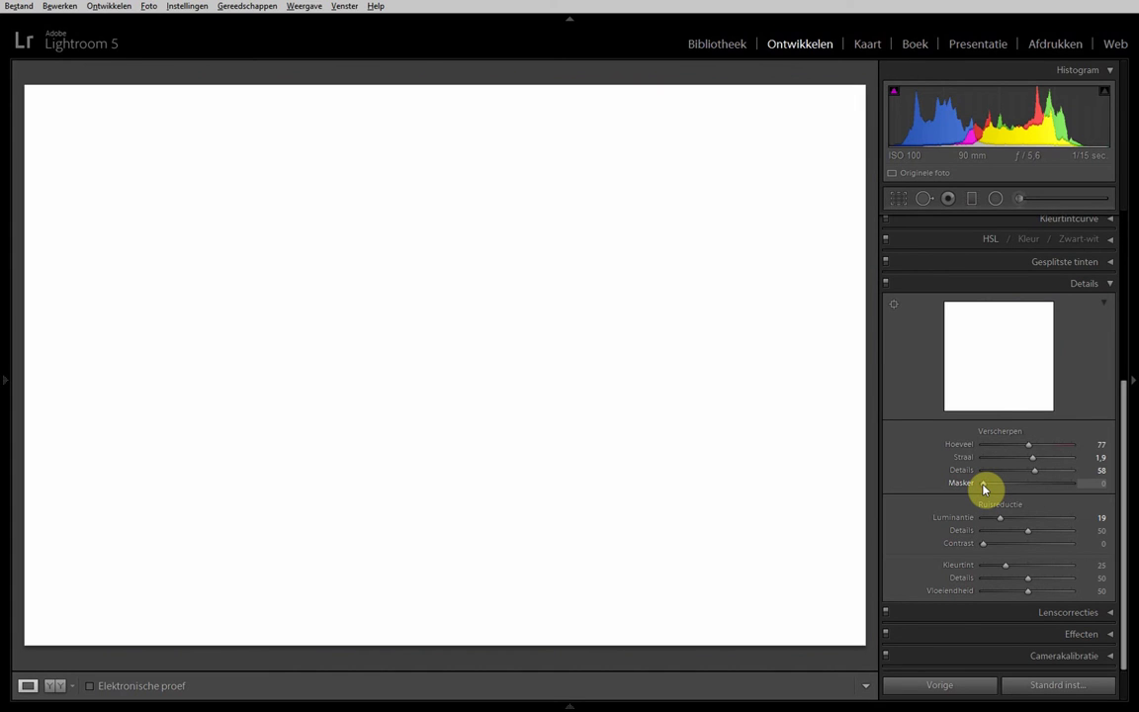
left_click_drag(984, 487, 1032, 485)
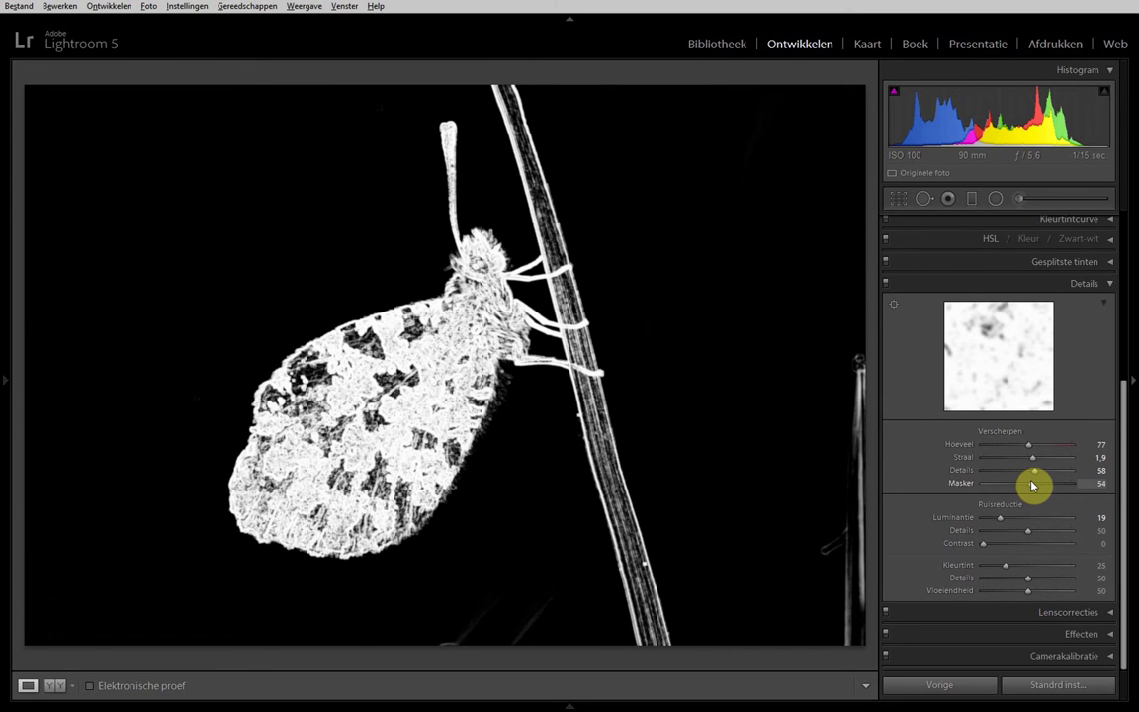
left_click_drag(1031, 484, 1031, 485)
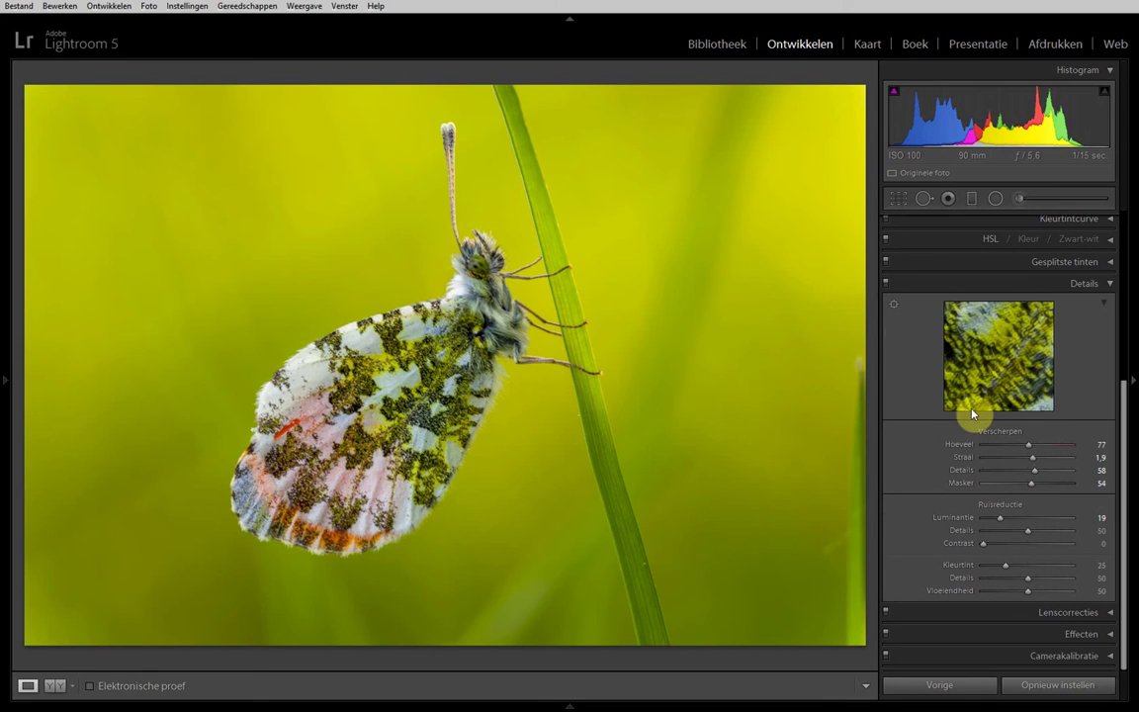
left_click(202, 104)
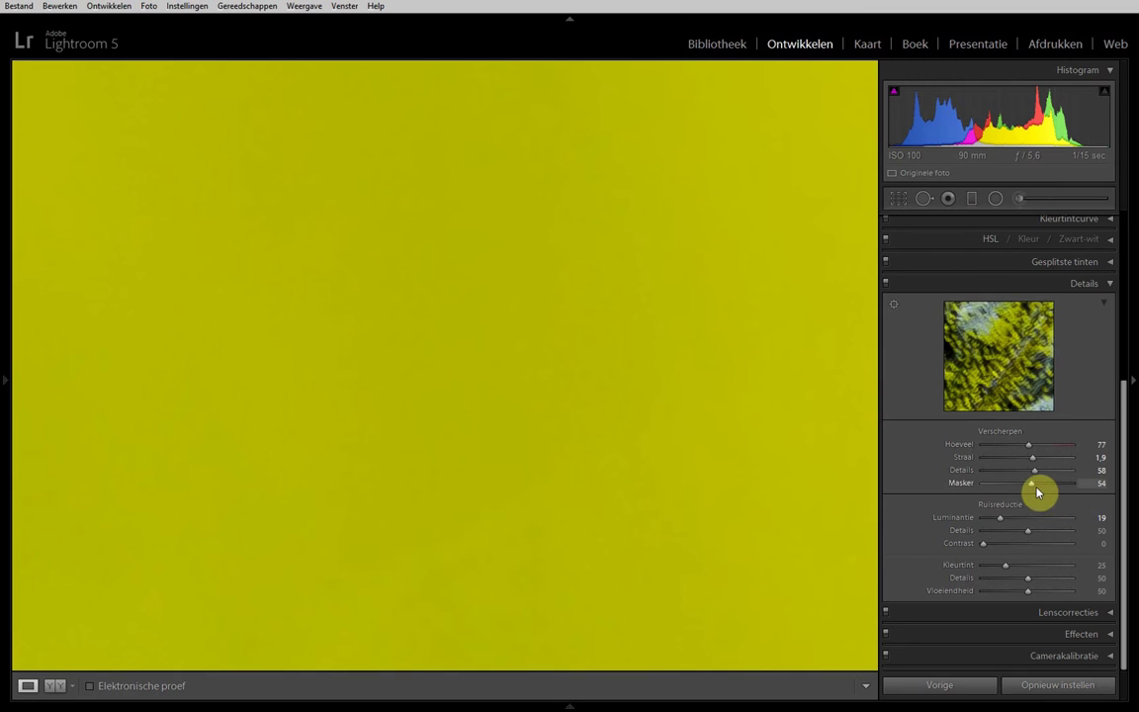
left_click_drag(1033, 484, 926, 486)
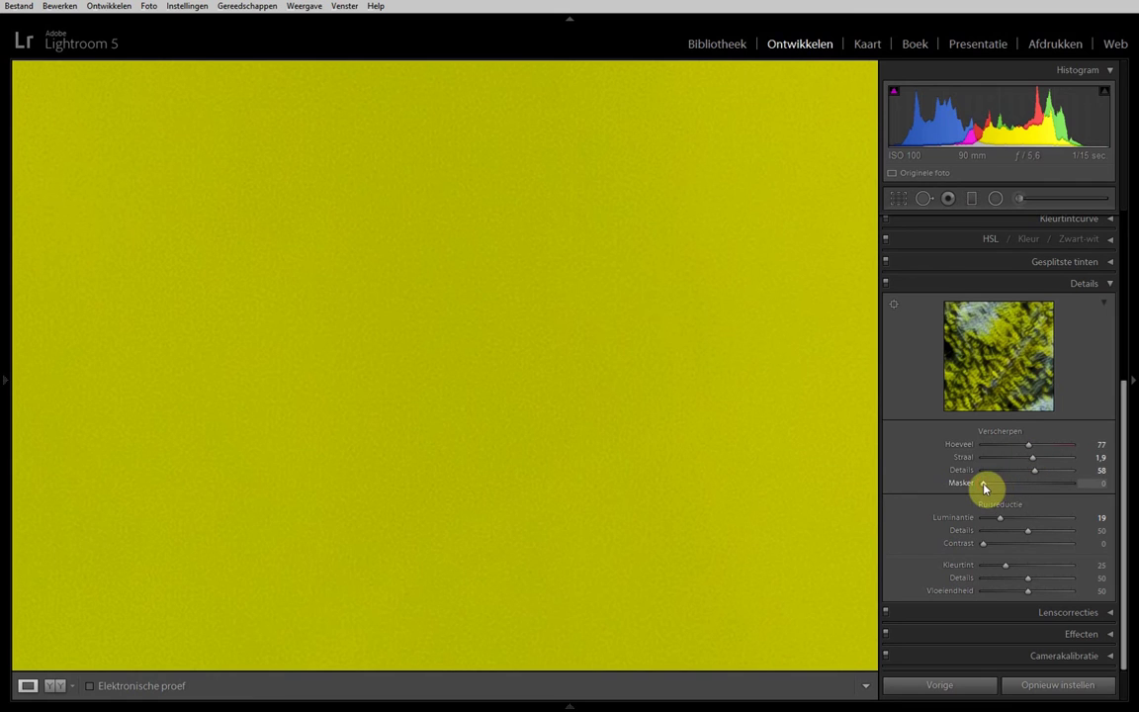
left_click_drag(1008, 489, 1032, 489)
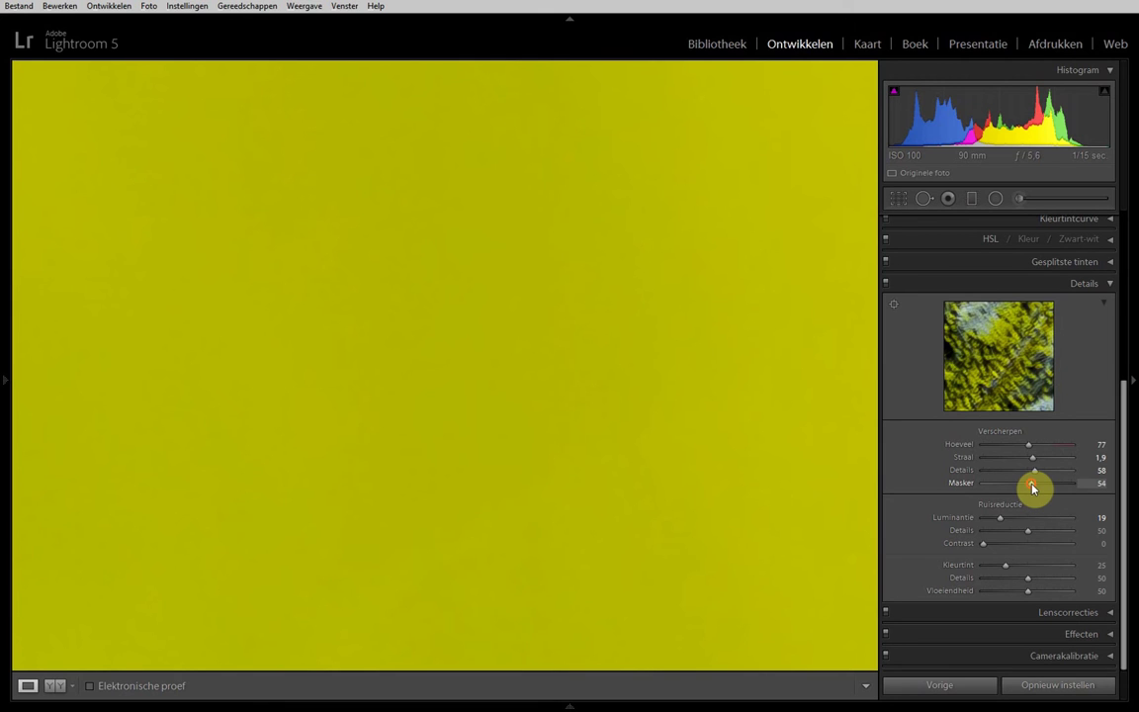
left_click(609, 322)
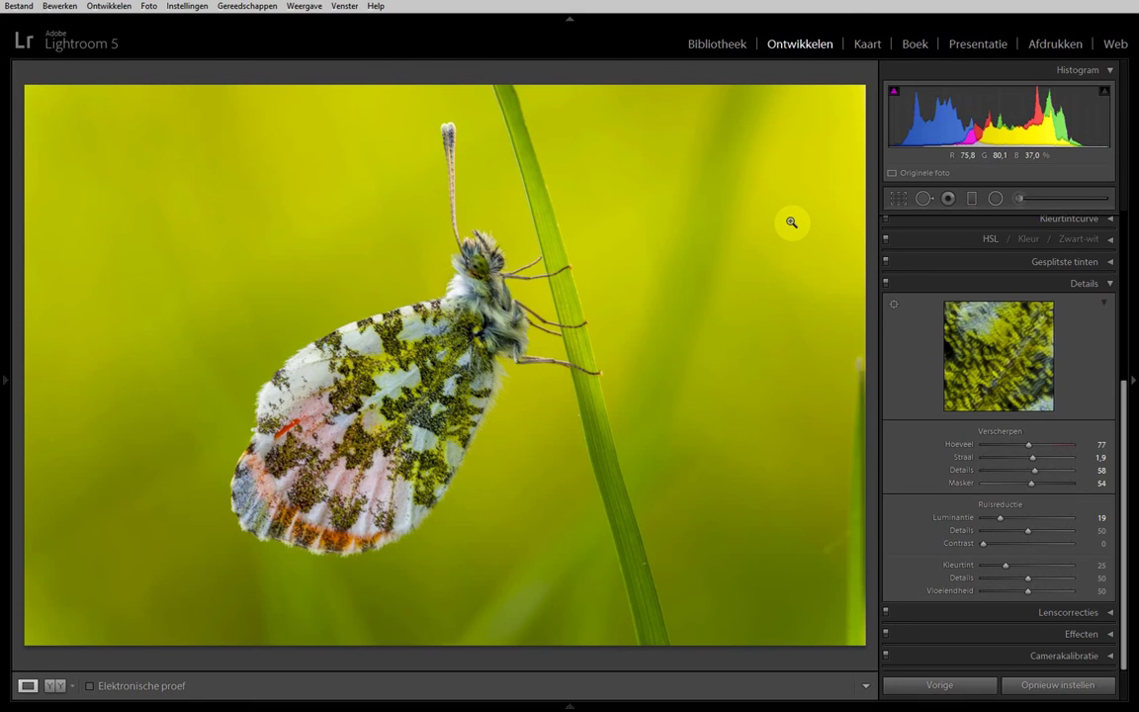
Draw a diagonal graduated filter with noise 0, temperature 22 and exposure 0.42
left_click(1104, 284)
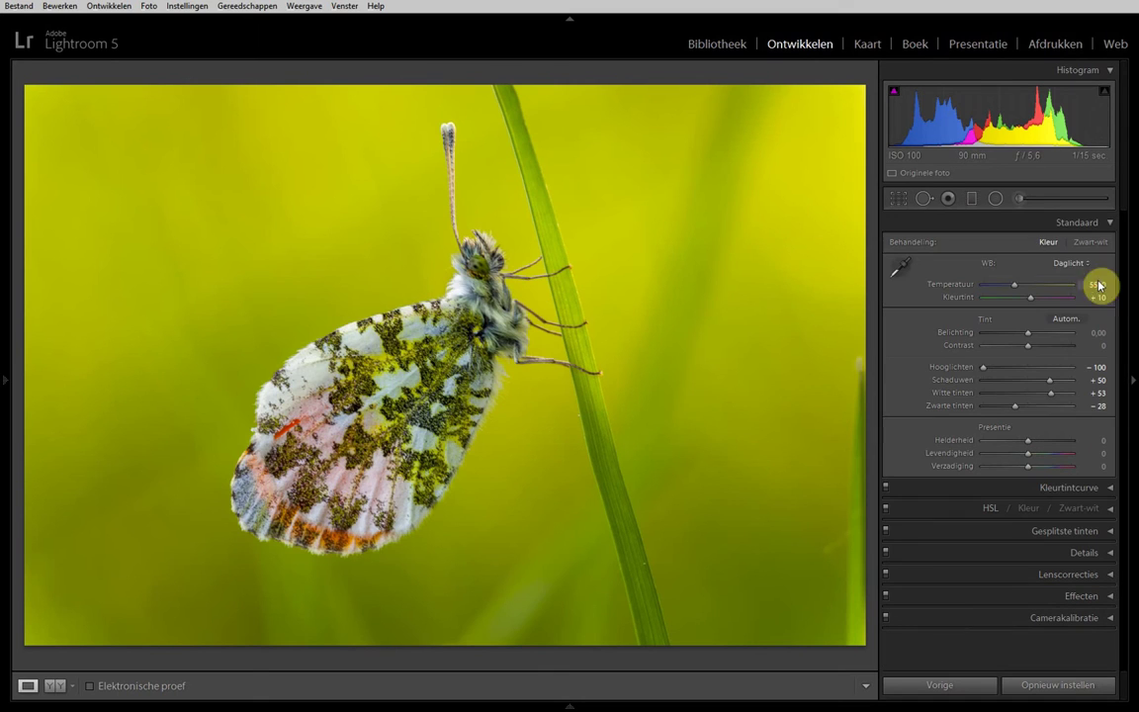
left_click(971, 199)
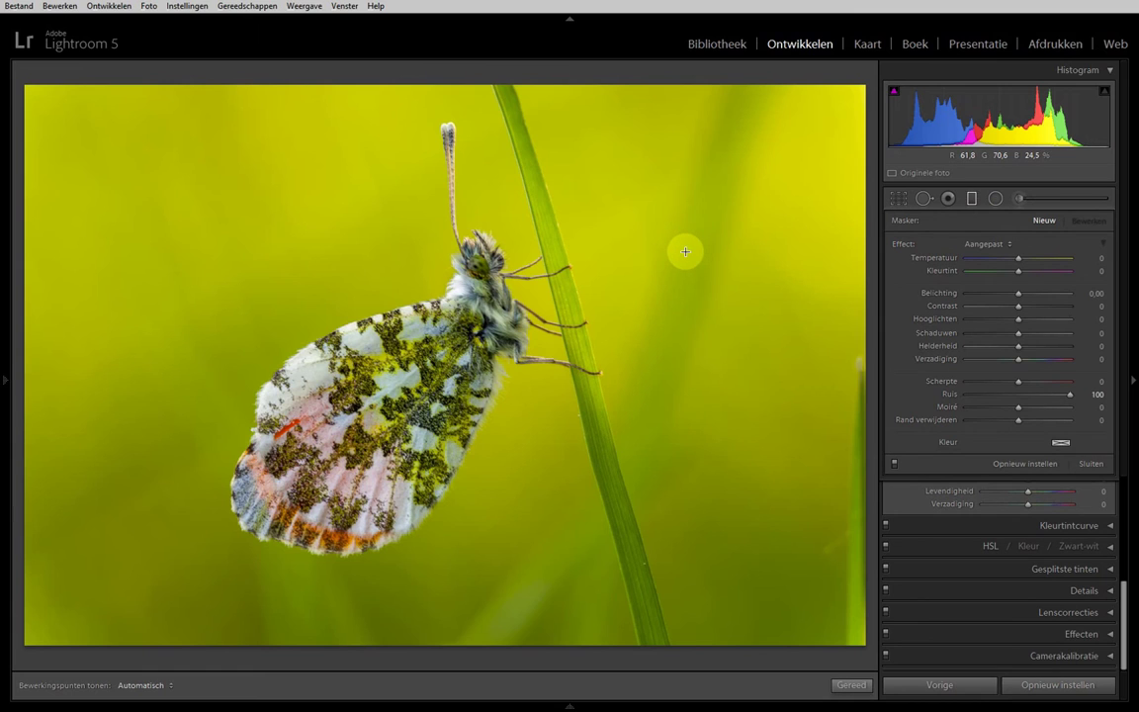
mouse_move(685, 252)
left_mouse_down()
mouse_move(487, 319)
mouse_move(458, 313)
left_mouse_up()
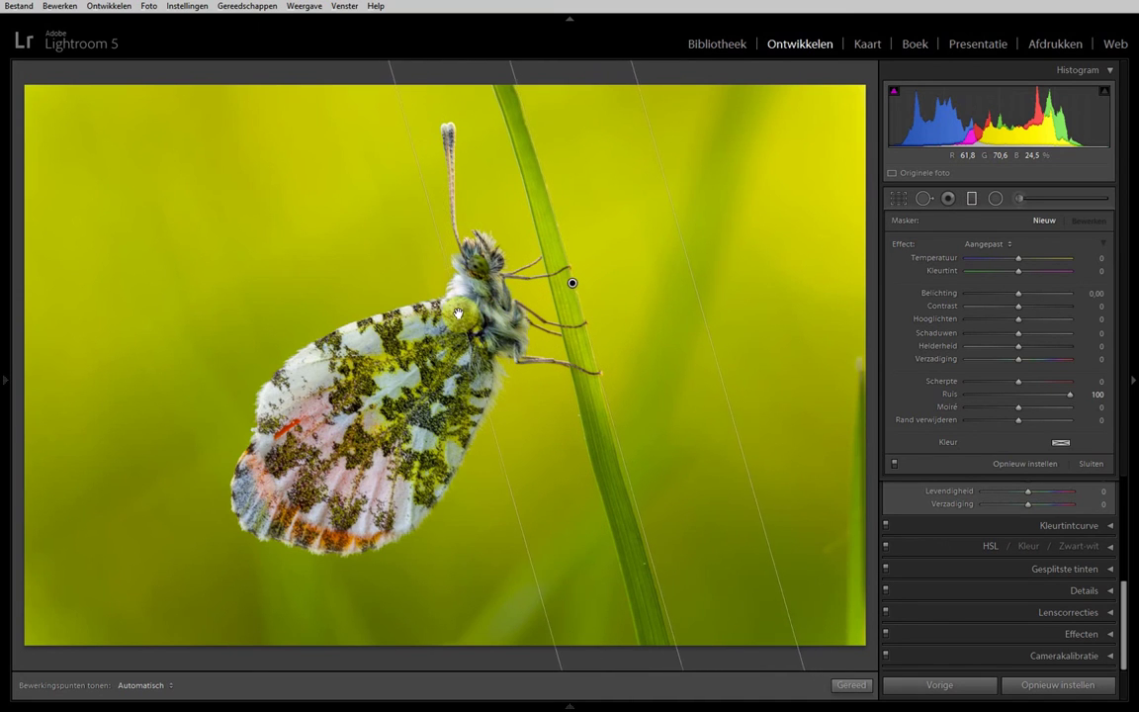
left_click_drag(1086, 388, 1073, 399)
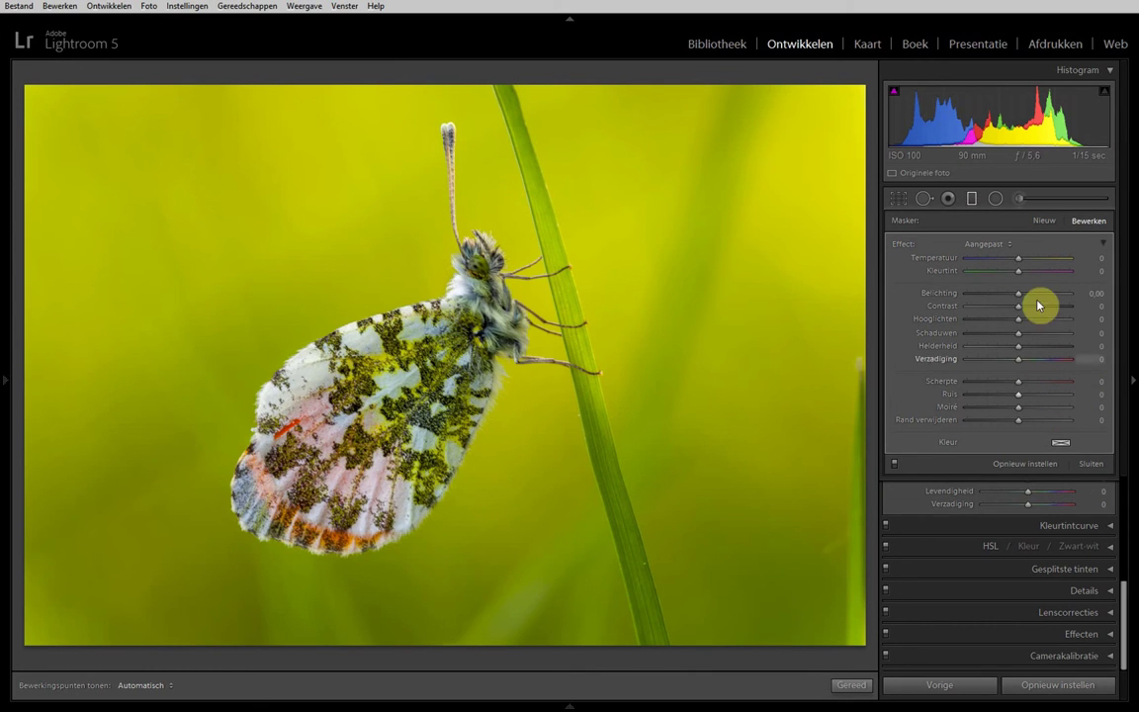
left_click_drag(1018, 262, 1047, 261)
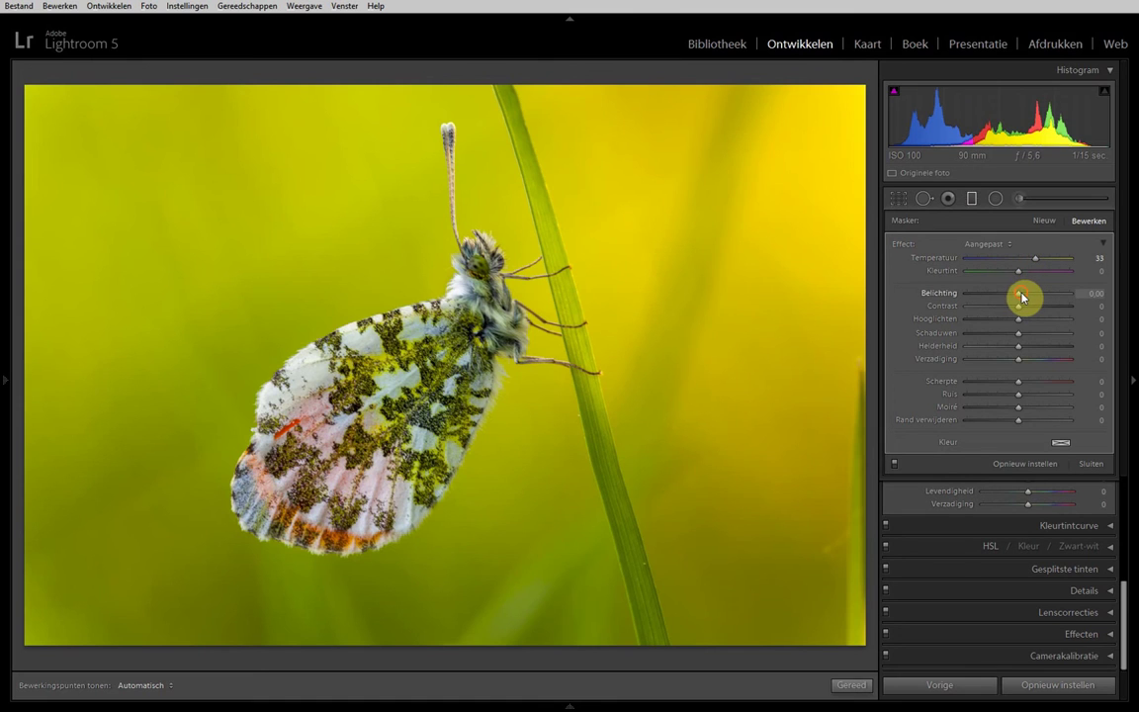
left_click_drag(1021, 295, 1033, 265)
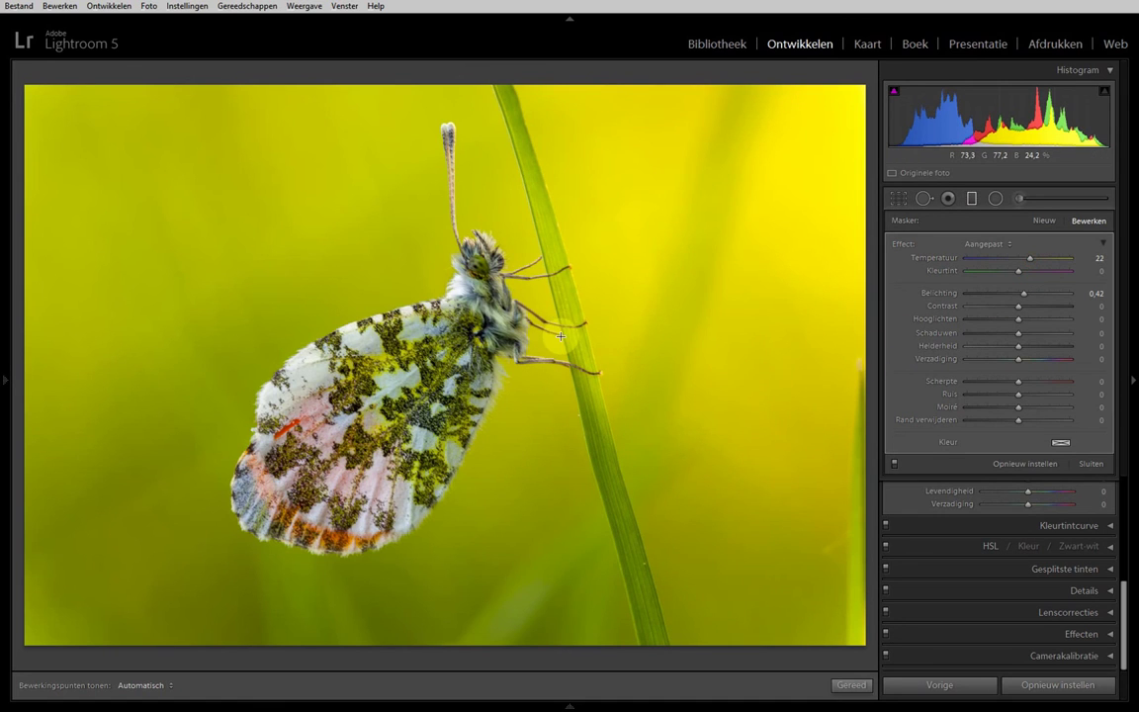
Nudge the gradient left and set its clarity to 41
left_click_drag(571, 283, 524, 301)
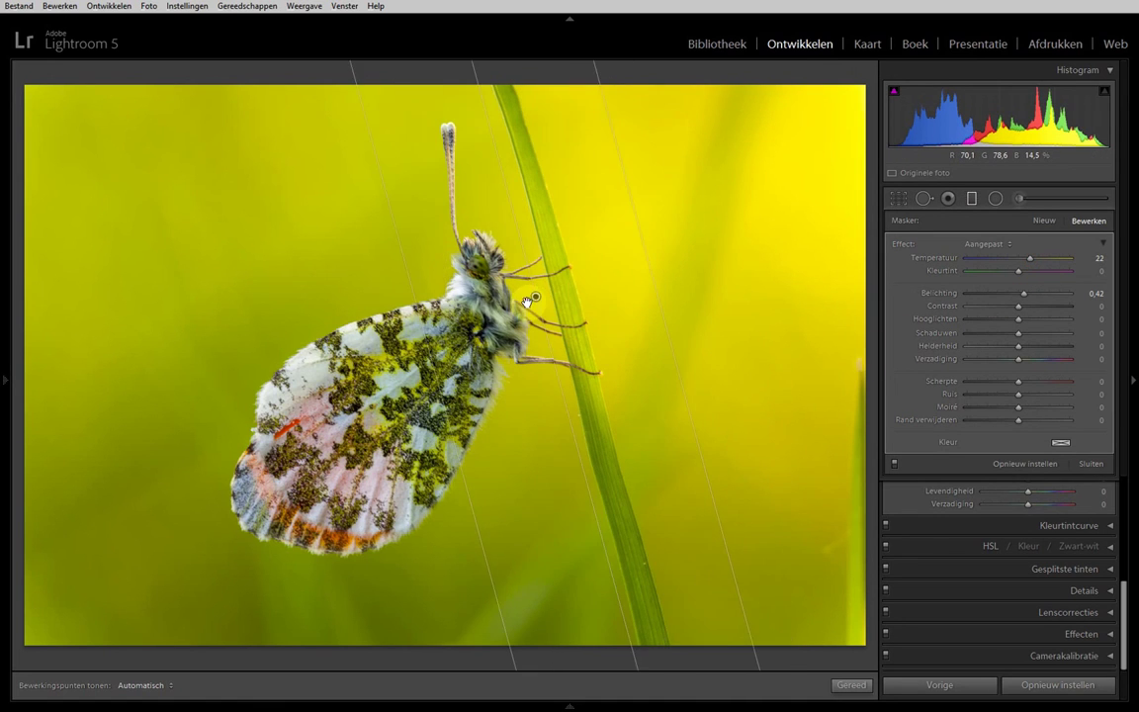
left_click(1025, 530)
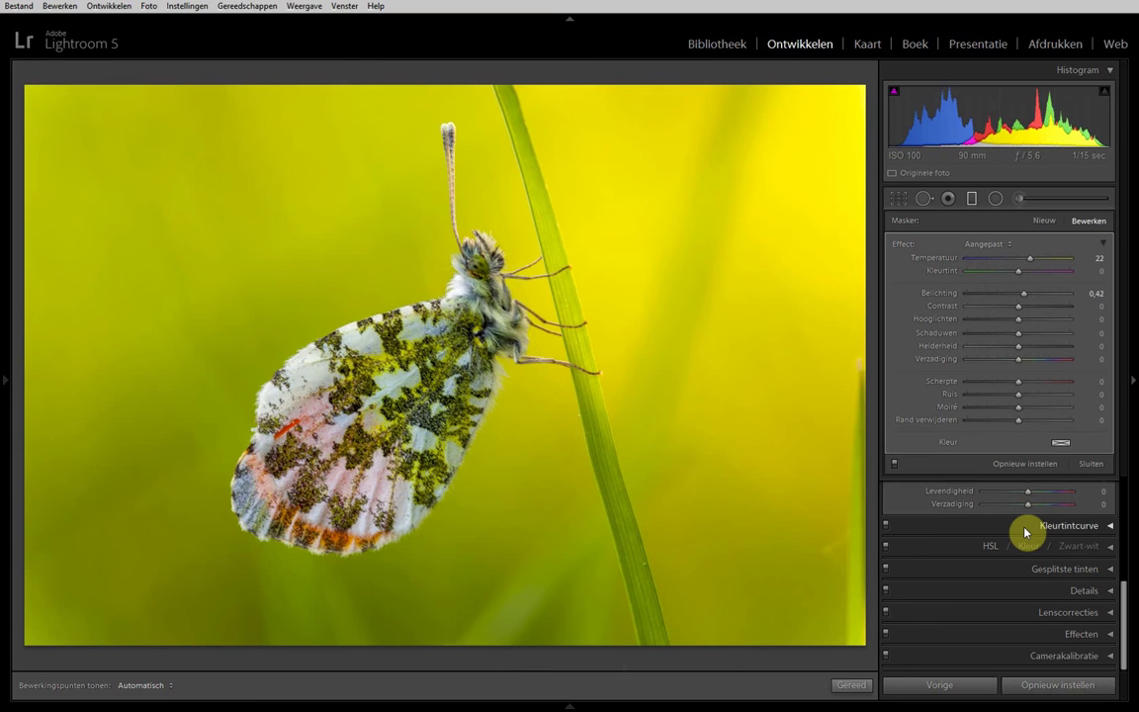
left_click(1094, 466)
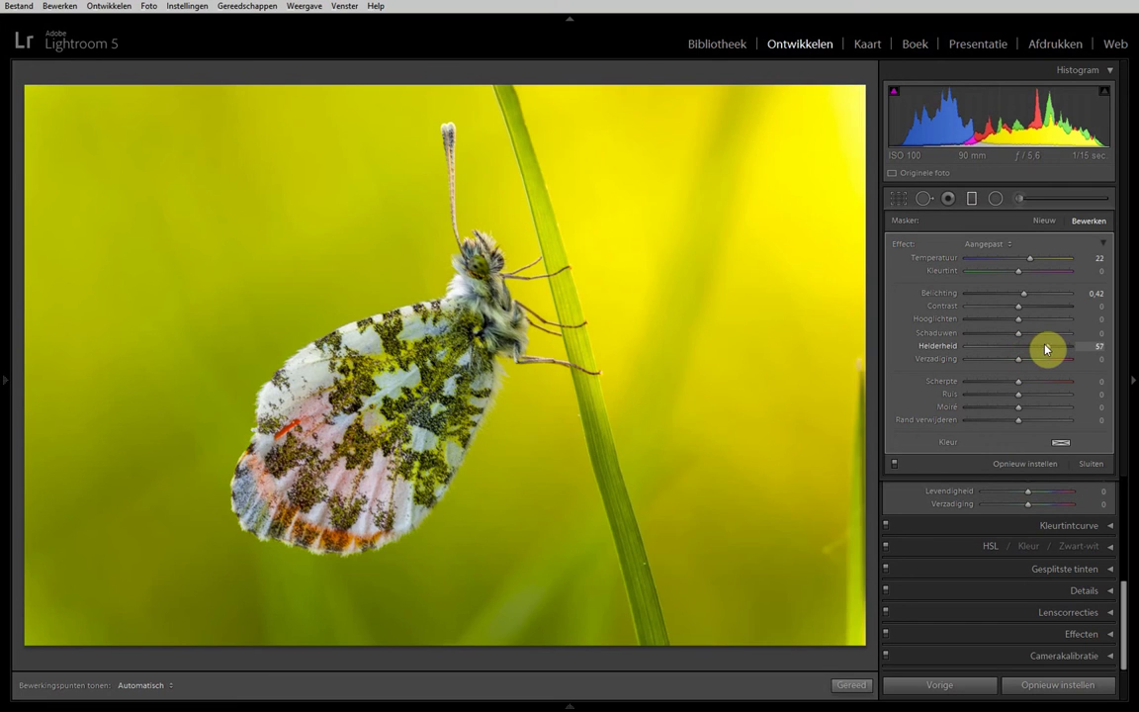
left_click_drag(1049, 348, 1029, 350)
left_click(1091, 463)
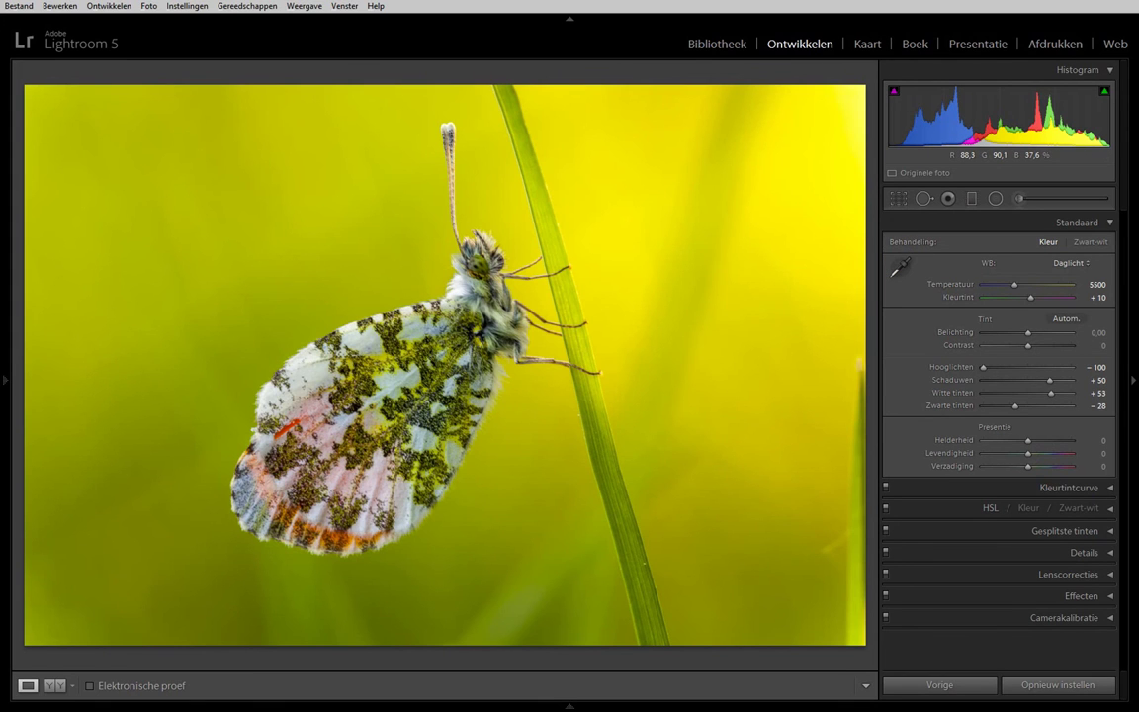
Preview the photo full screen, then zoom 1:1 on the grass stem's white speck
key("f")
left_click(579, 414)
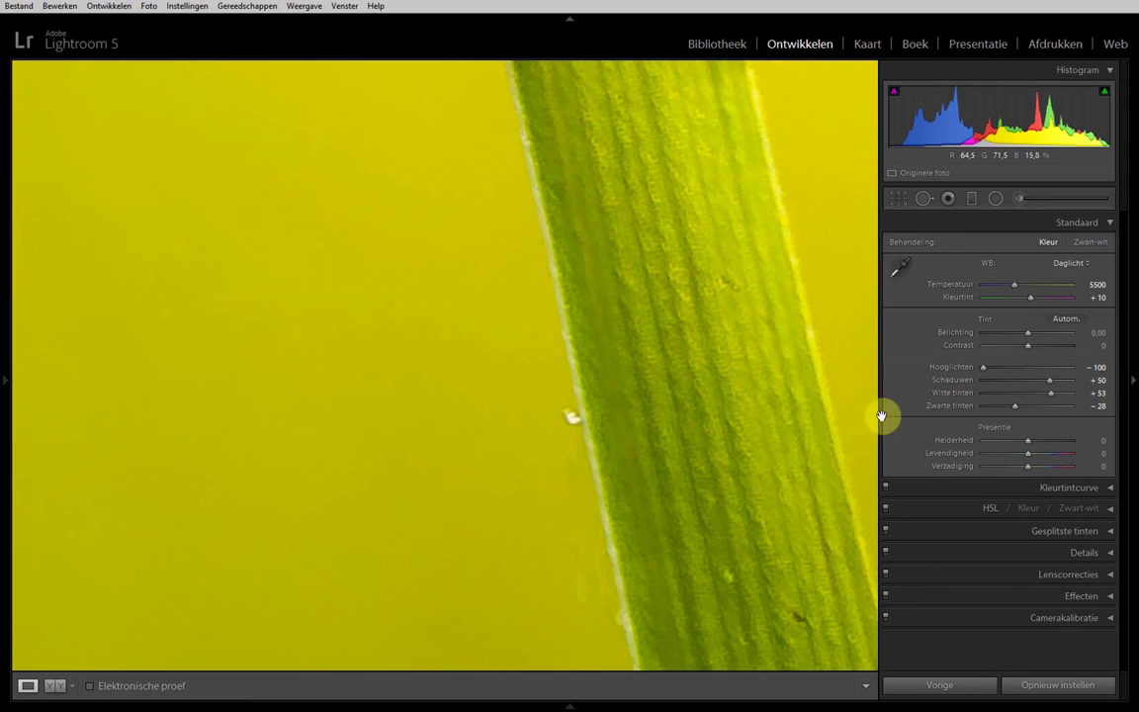
Heal the white speck on the stem edge with spot removal and hide the pins
left_click(923, 200)
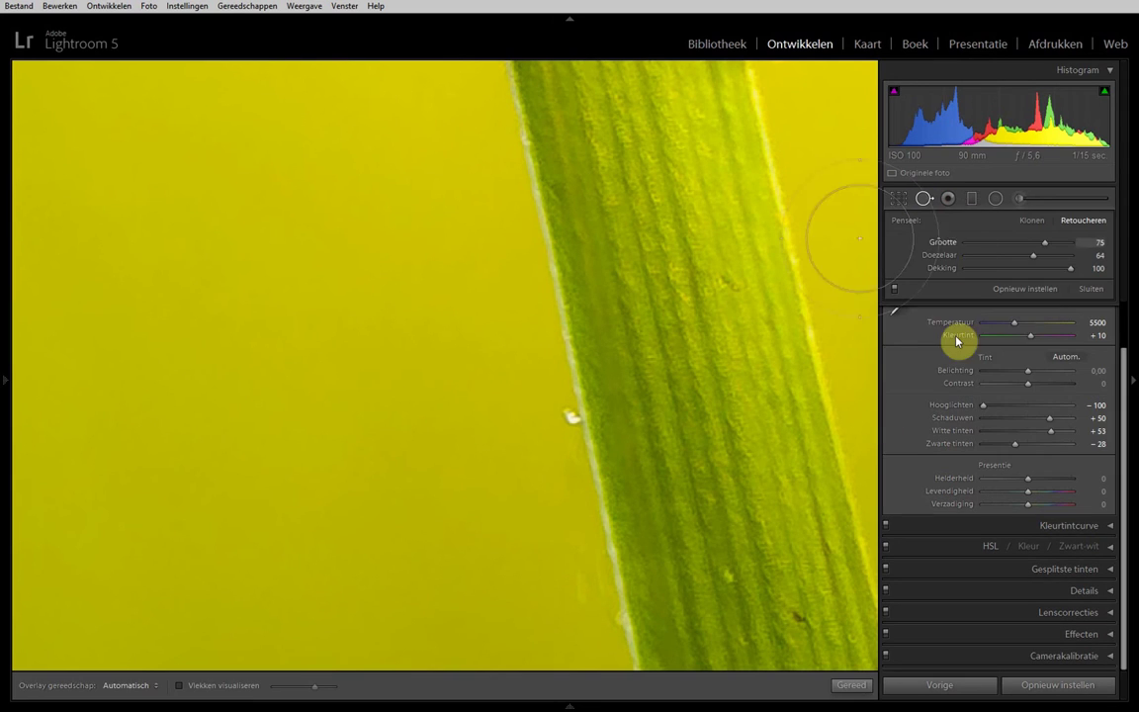
scroll(583, 440, "down", 5)
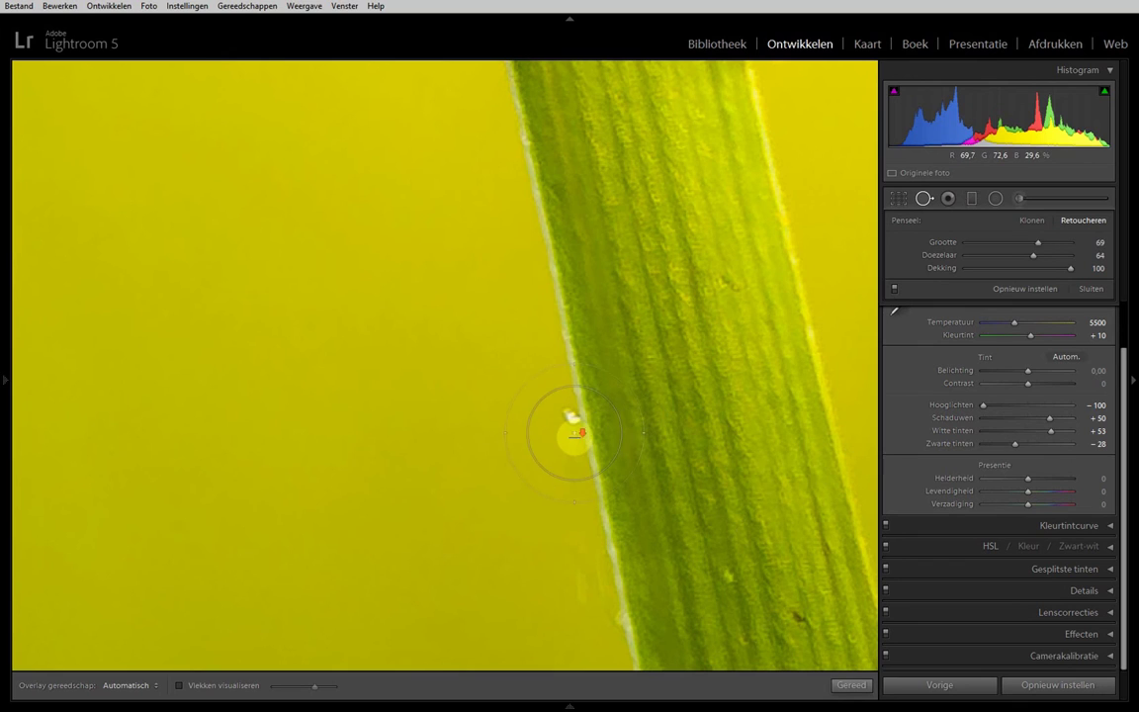
scroll(574, 423, "down", 2)
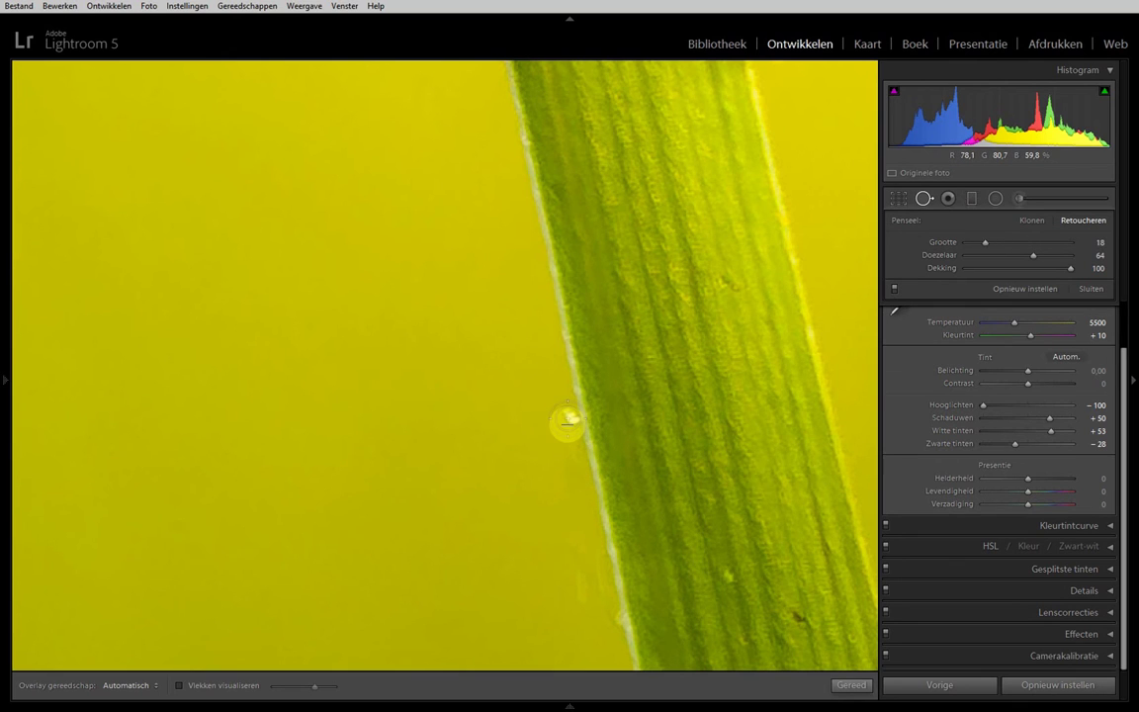
left_click(569, 416)
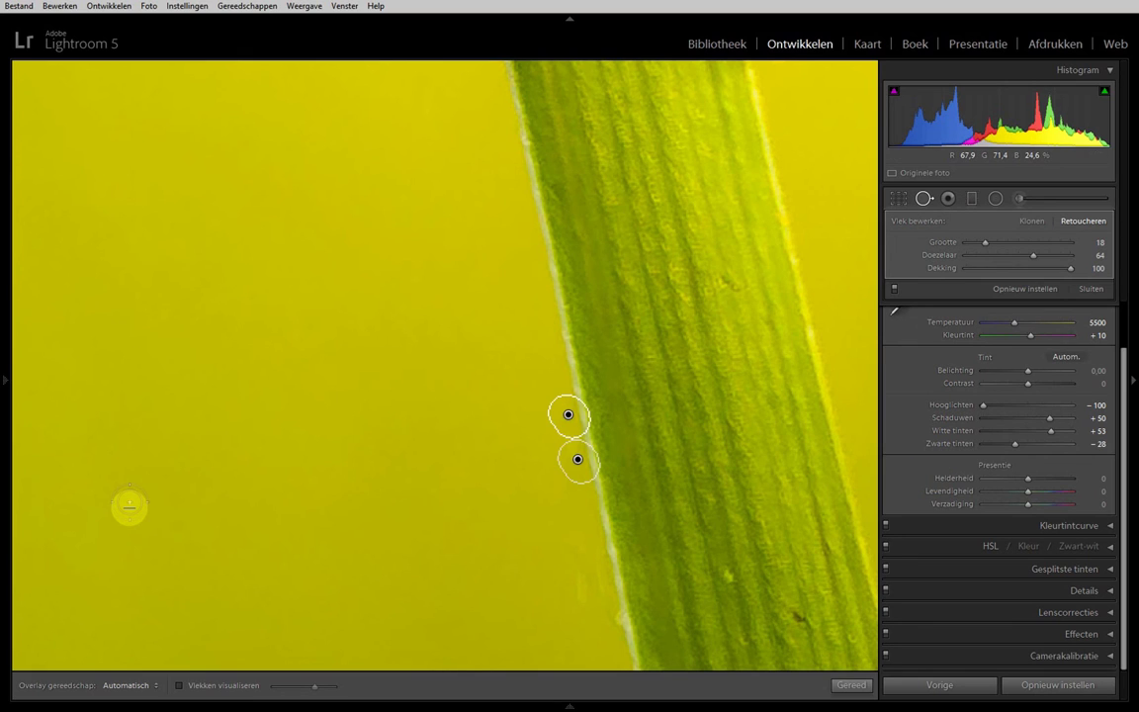
key("h")
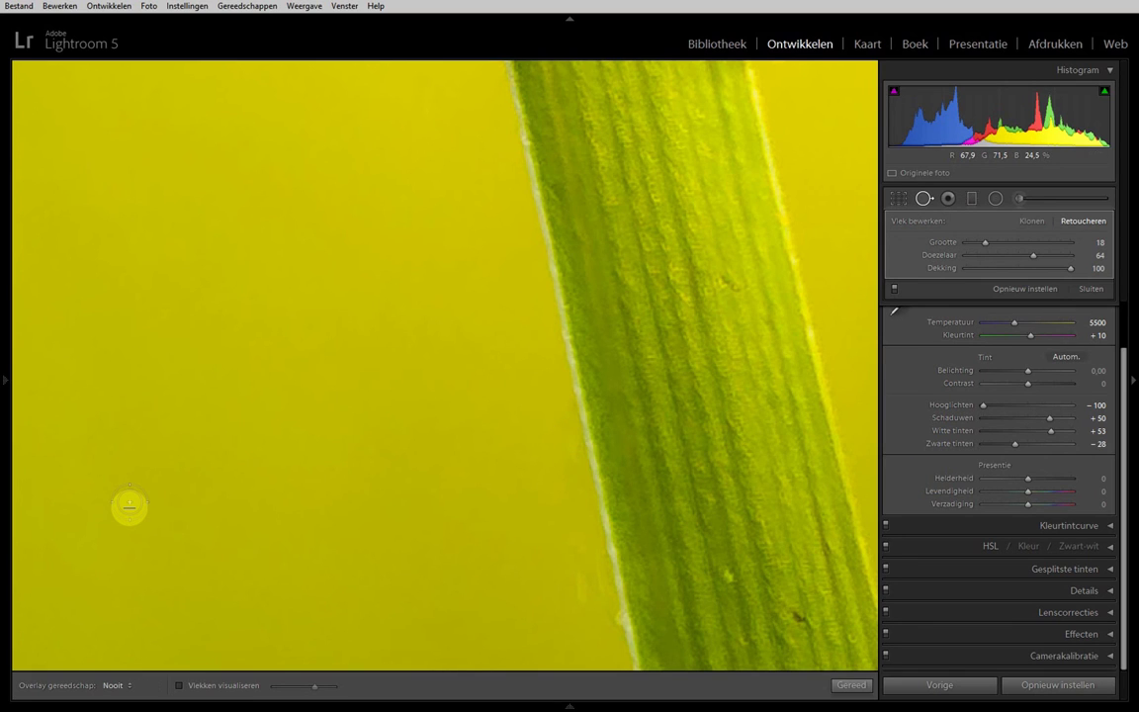
Check the stem and yellow background close up for blemishes, then close spot removal
left_click(479, 511)
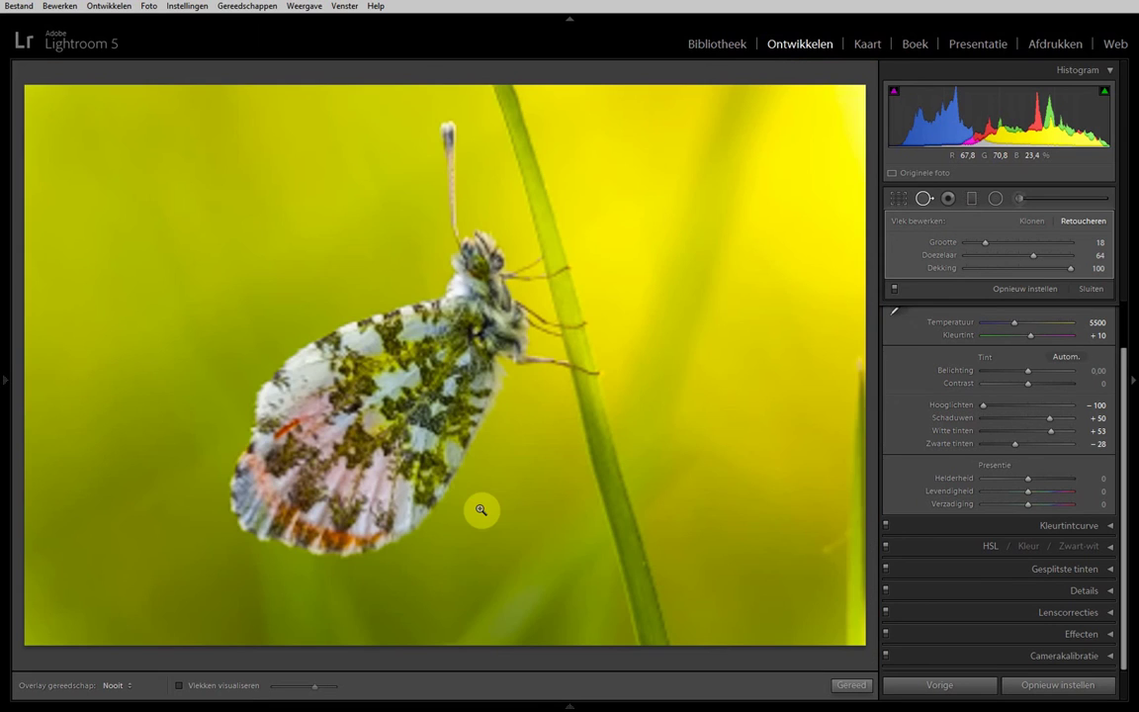
left_click(645, 565)
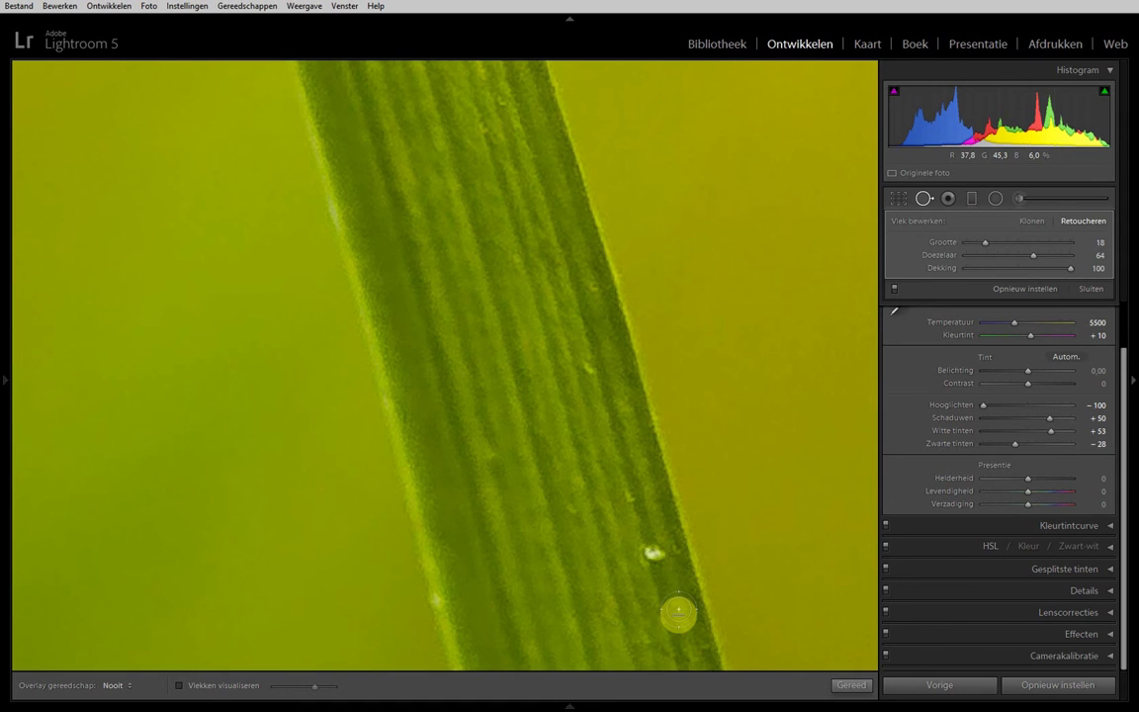
left_click(736, 559)
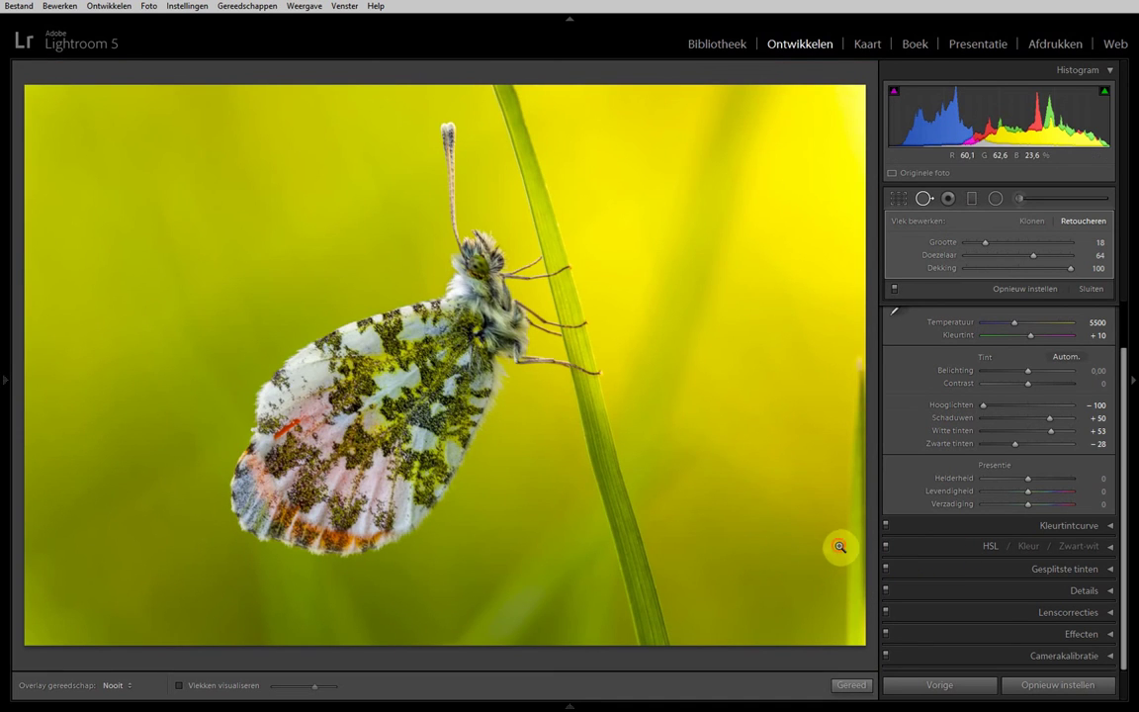
left_click(841, 554)
mouse_move(834, 572)
left_mouse_down()
mouse_move(655, 536)
mouse_move(514, 571)
mouse_move(631, 485)
mouse_move(671, 430)
mouse_move(666, 388)
mouse_move(664, 480)
left_mouse_up()
scroll(515, 571, "up", 5)
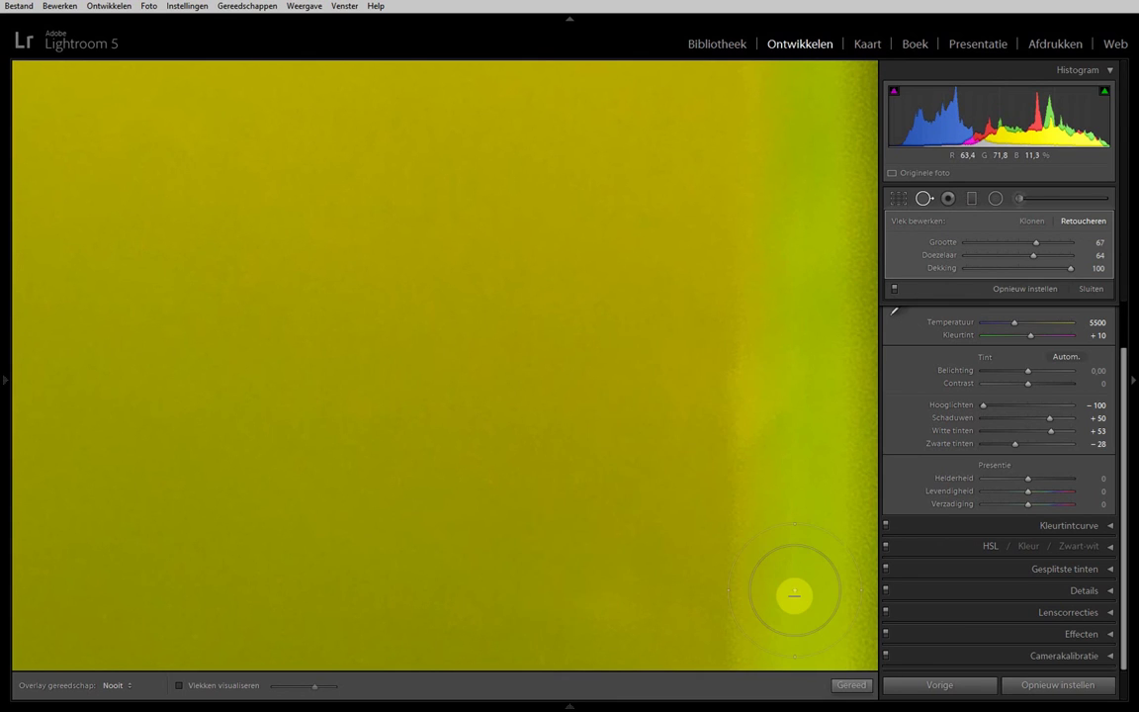
left_click(568, 555)
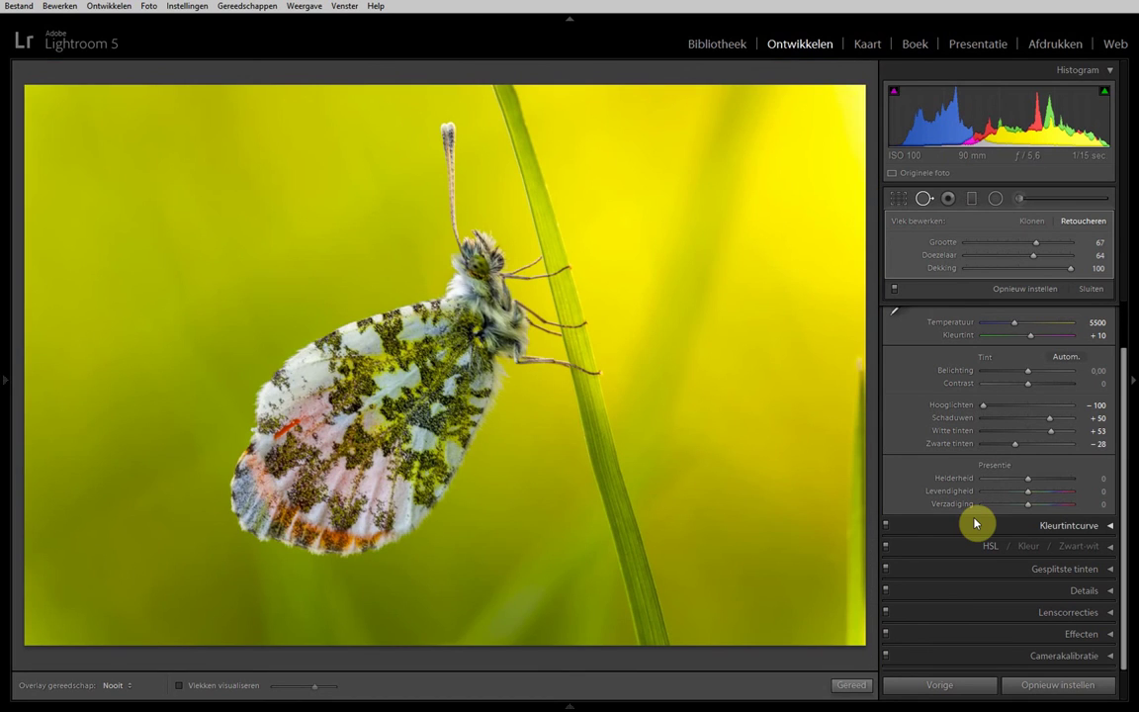
left_click(1098, 288)
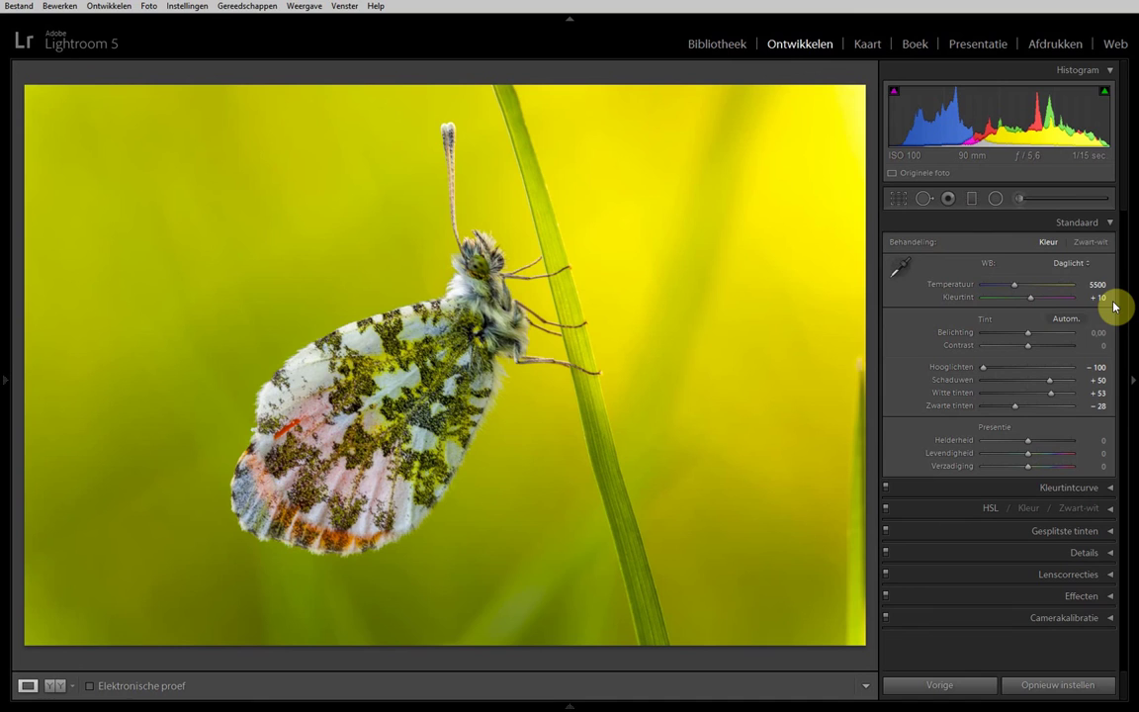
Paint an auto-masked Adjustment Brush stroke over the butterfly's wing
left_click(1025, 201)
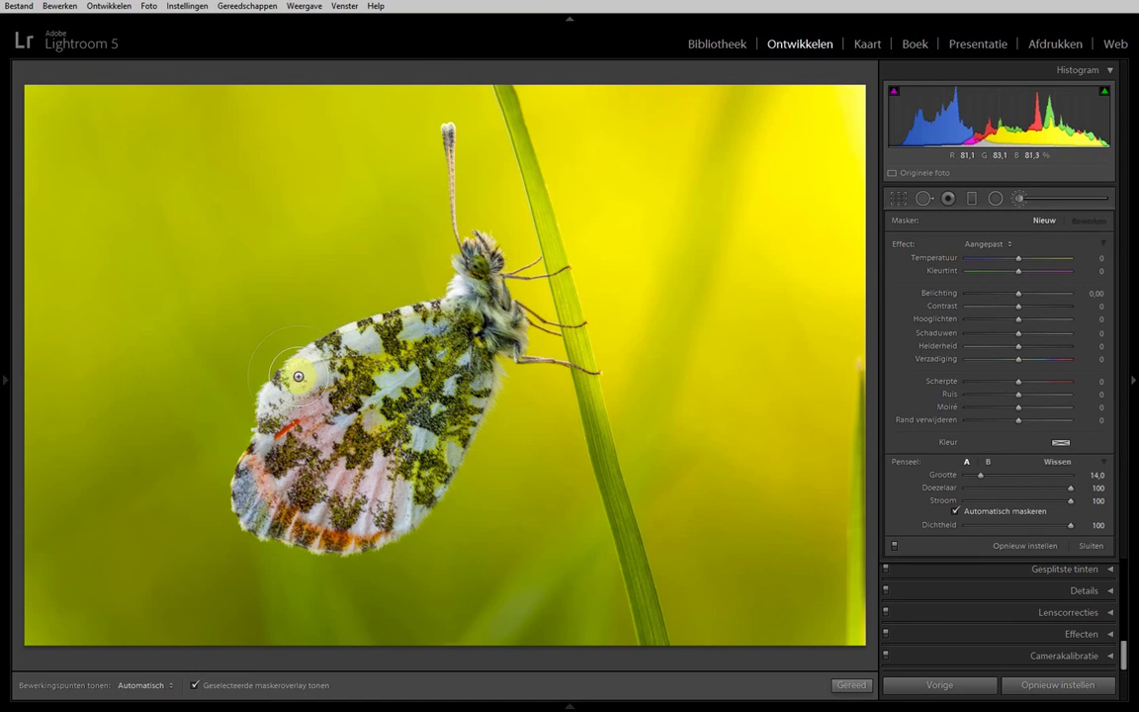
mouse_move(369, 342)
left_mouse_down()
mouse_move(307, 381)
mouse_move(261, 481)
mouse_move(364, 517)
mouse_move(357, 456)
mouse_move(373, 427)
mouse_move(393, 403)
mouse_move(447, 414)
mouse_move(415, 366)
mouse_move(410, 321)
mouse_move(437, 336)
mouse_move(394, 302)
mouse_move(332, 324)
mouse_move(425, 338)
mouse_move(374, 302)
mouse_move(346, 309)
mouse_move(421, 326)
mouse_move(286, 420)
mouse_move(405, 361)
mouse_move(356, 351)
mouse_move(385, 395)
mouse_move(384, 368)
mouse_move(288, 455)
mouse_move(388, 457)
mouse_move(396, 347)
mouse_move(378, 388)
mouse_move(408, 447)
mouse_move(363, 430)
mouse_move(342, 455)
mouse_move(377, 416)
mouse_move(427, 472)
mouse_move(377, 429)
mouse_move(343, 461)
mouse_move(309, 525)
mouse_move(263, 450)
mouse_move(340, 354)
mouse_move(424, 362)
mouse_move(389, 312)
left_mouse_up()
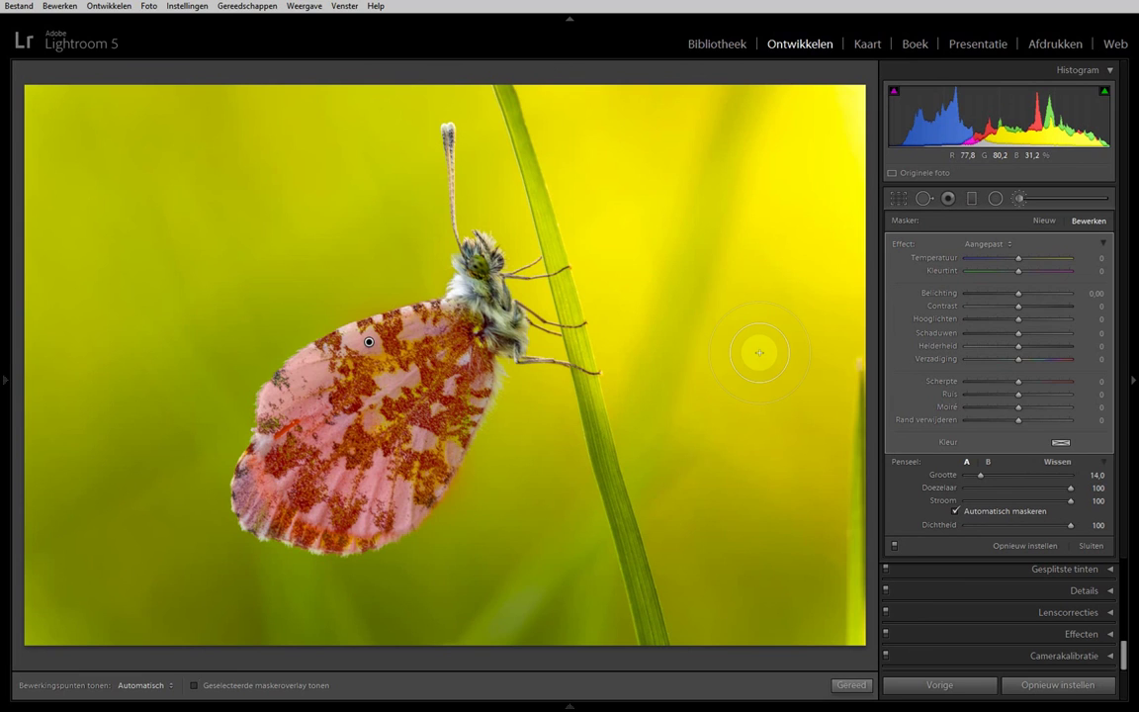
Hide the mask overlay and set the wing brush's Hooglichten to 32, then close the brush
key("o")
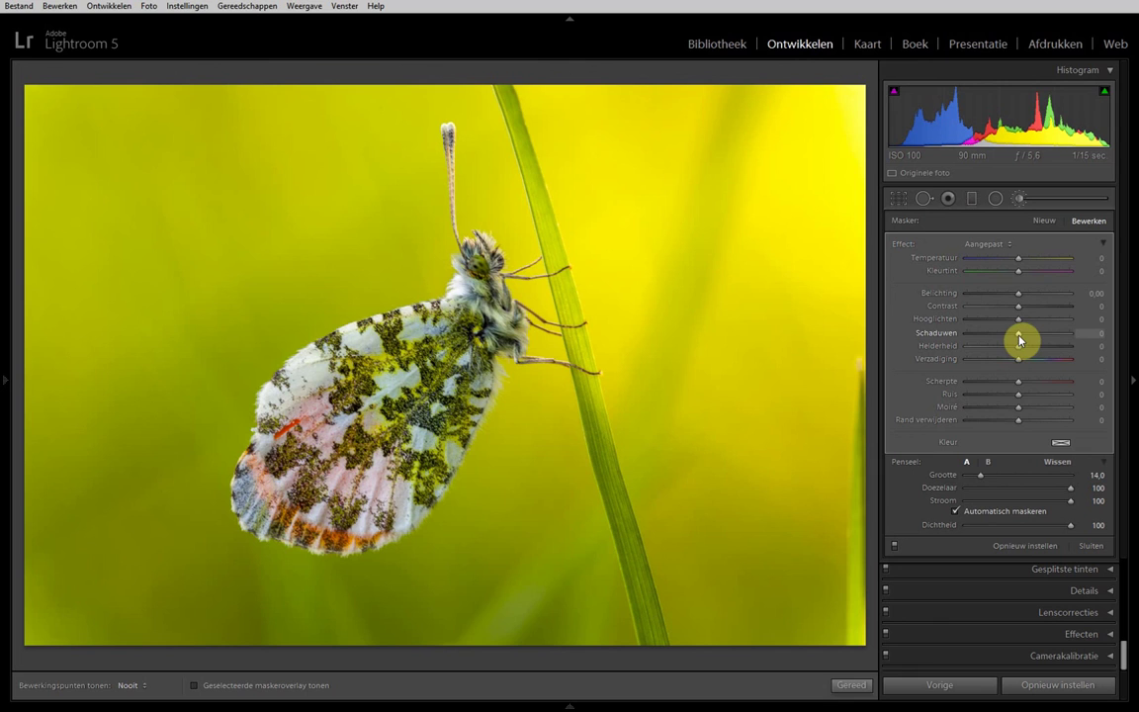
mouse_move(1018, 346)
left_mouse_down()
mouse_move(1063, 351)
mouse_move(979, 362)
mouse_move(1021, 359)
mouse_move(1005, 360)
mouse_move(1020, 360)
mouse_move(1044, 318)
left_mouse_up()
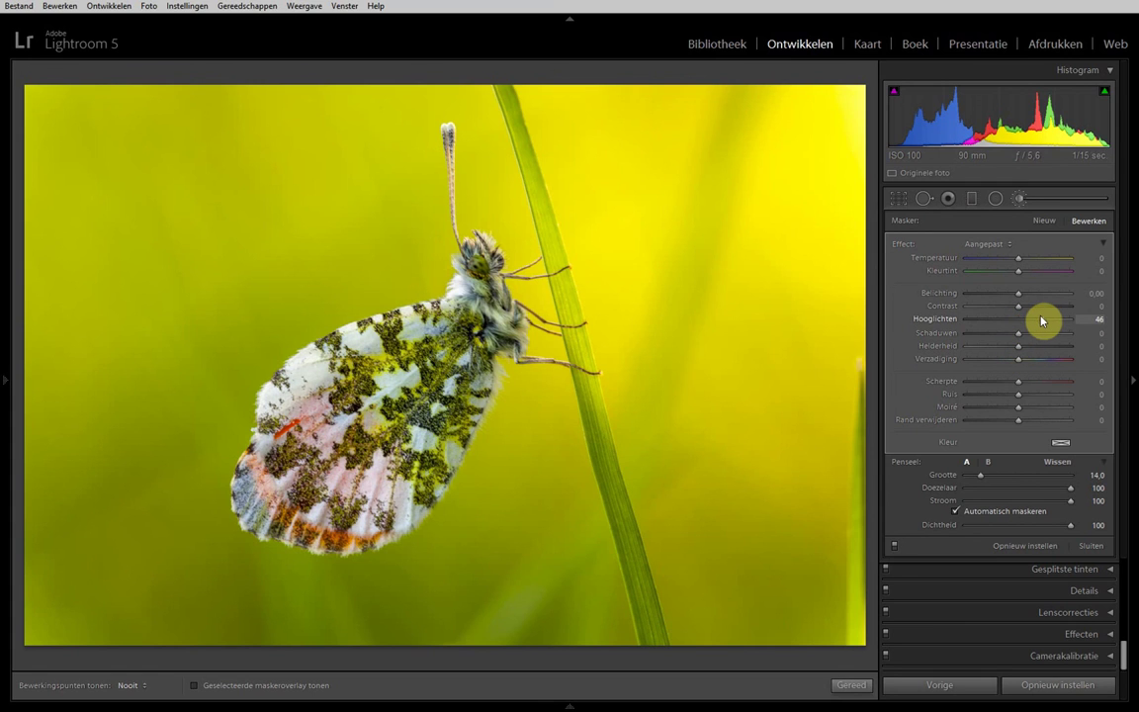
left_click_drag(1040, 321, 1019, 324)
left_click(1093, 547)
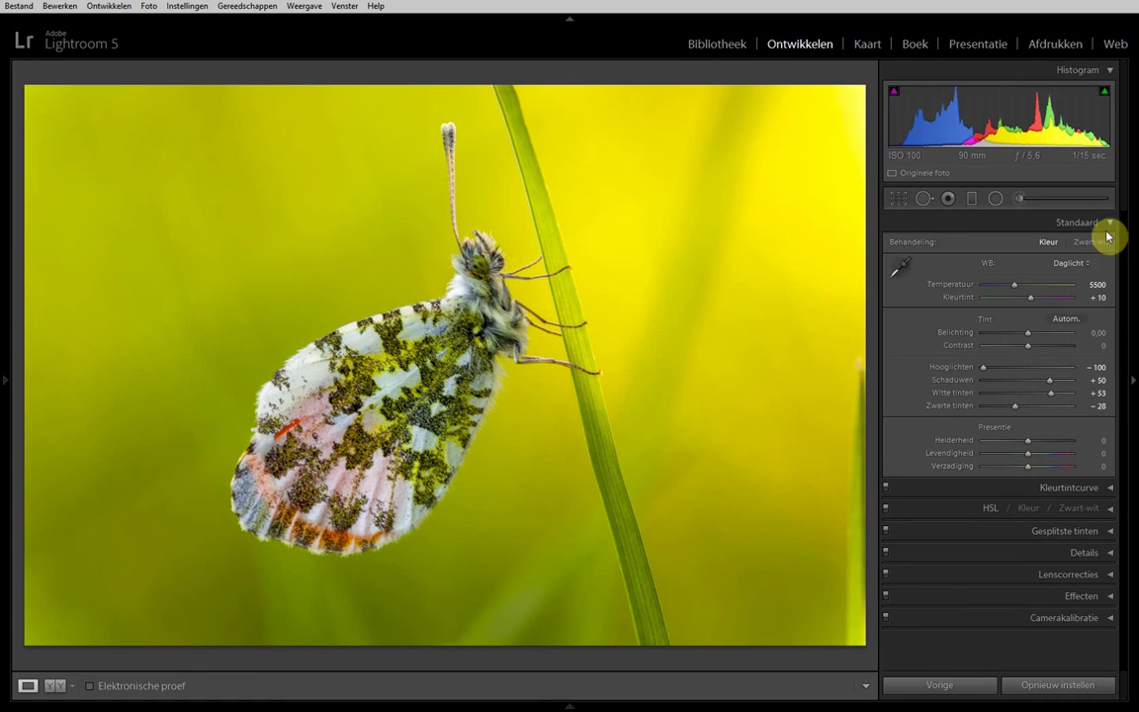
Set Camerakalibratie Primair blauw Verzadiging to +36, then collapse the panel
left_click(1109, 225)
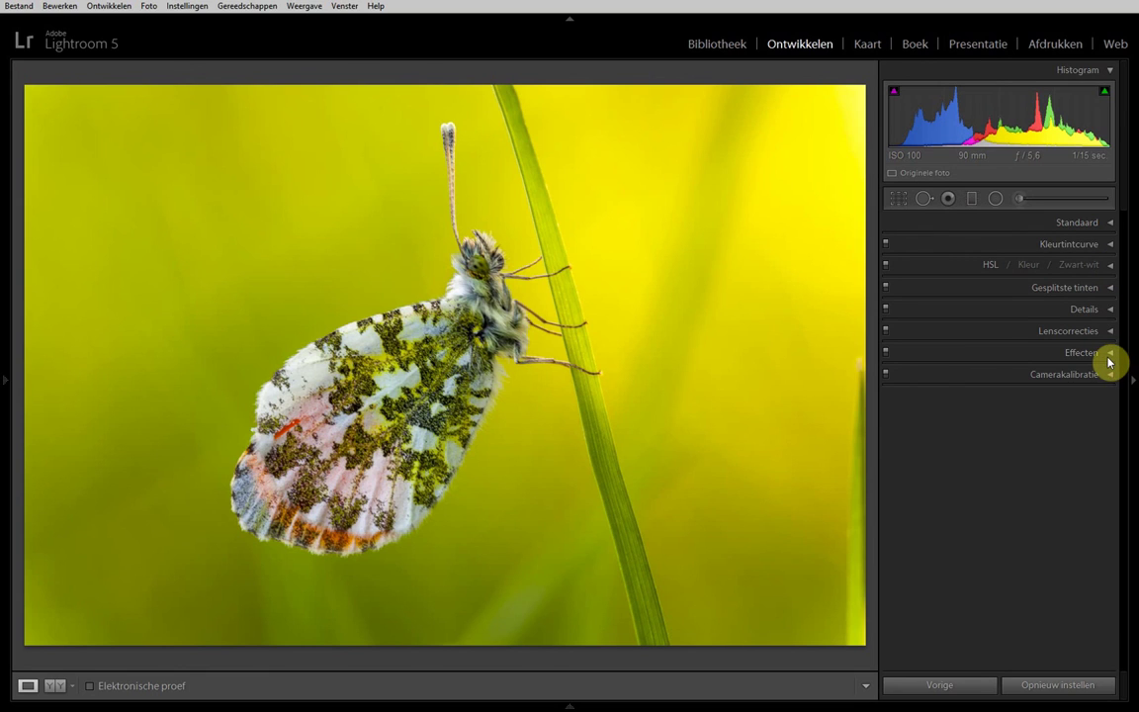
left_click(1109, 376)
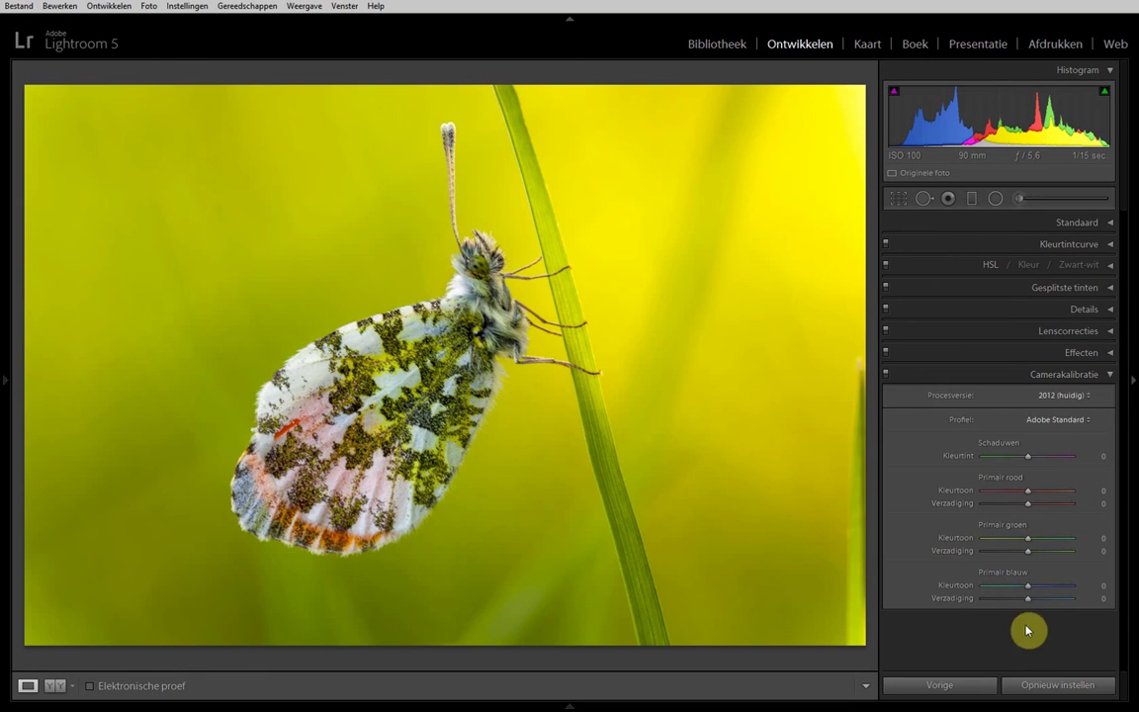
left_click_drag(1029, 599, 1068, 599)
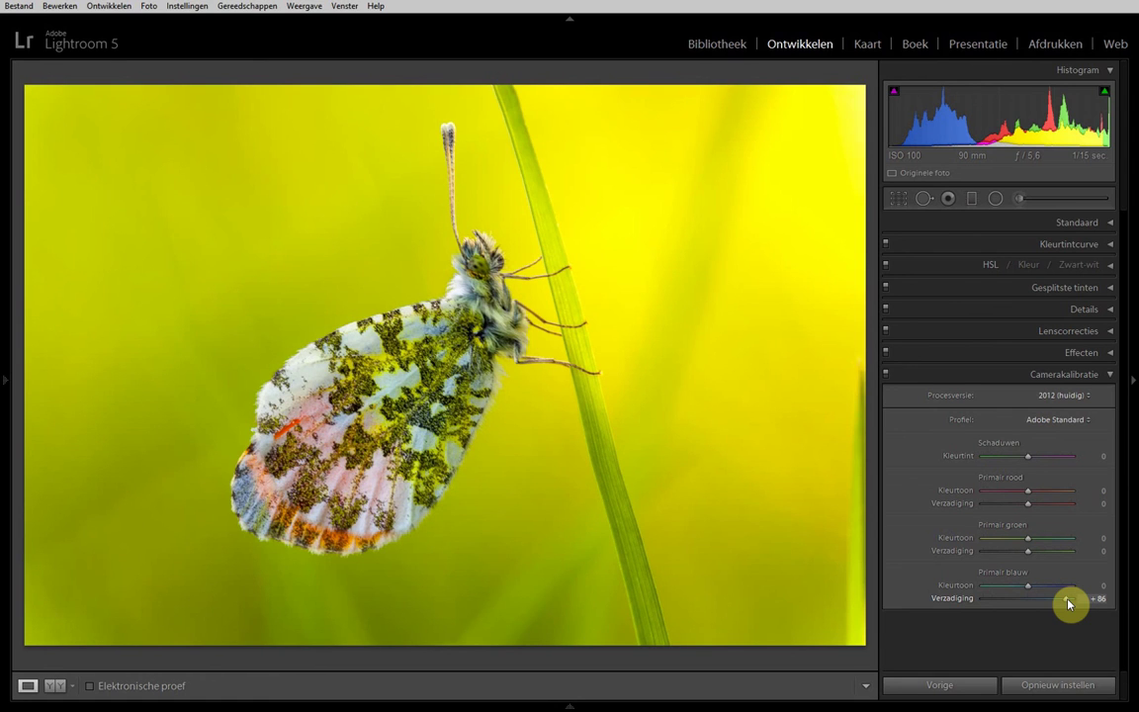
mouse_move(1068, 600)
left_mouse_down()
mouse_move(1033, 603)
mouse_move(1048, 609)
left_mouse_up()
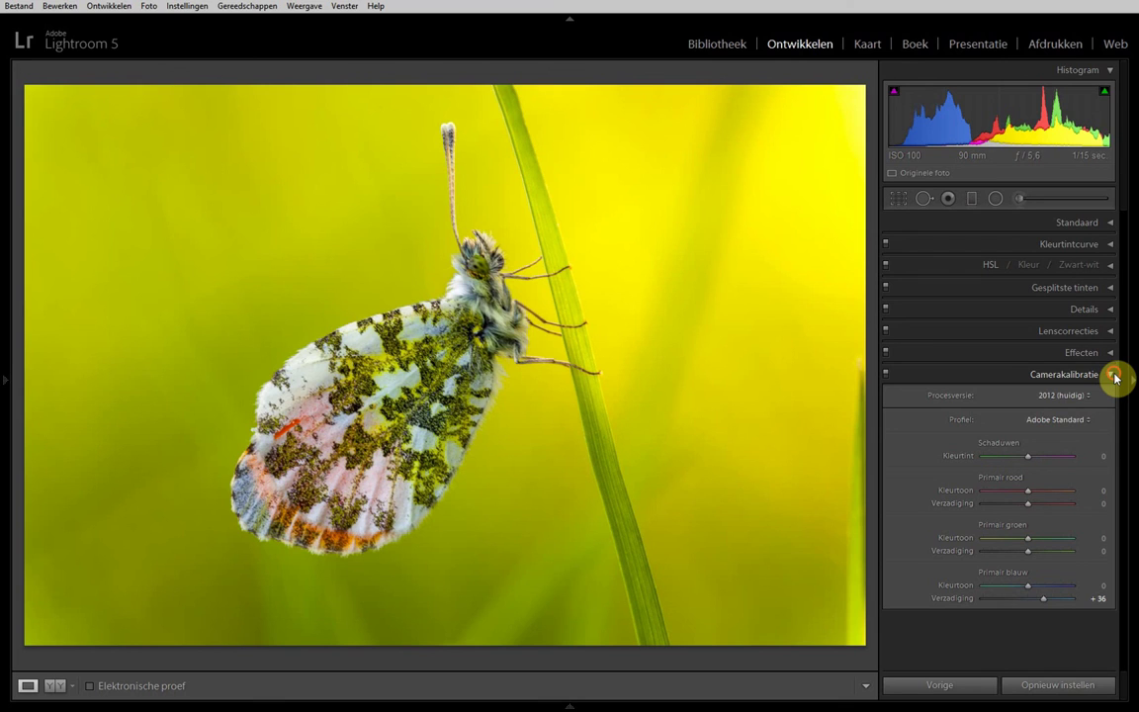
left_click(1114, 376)
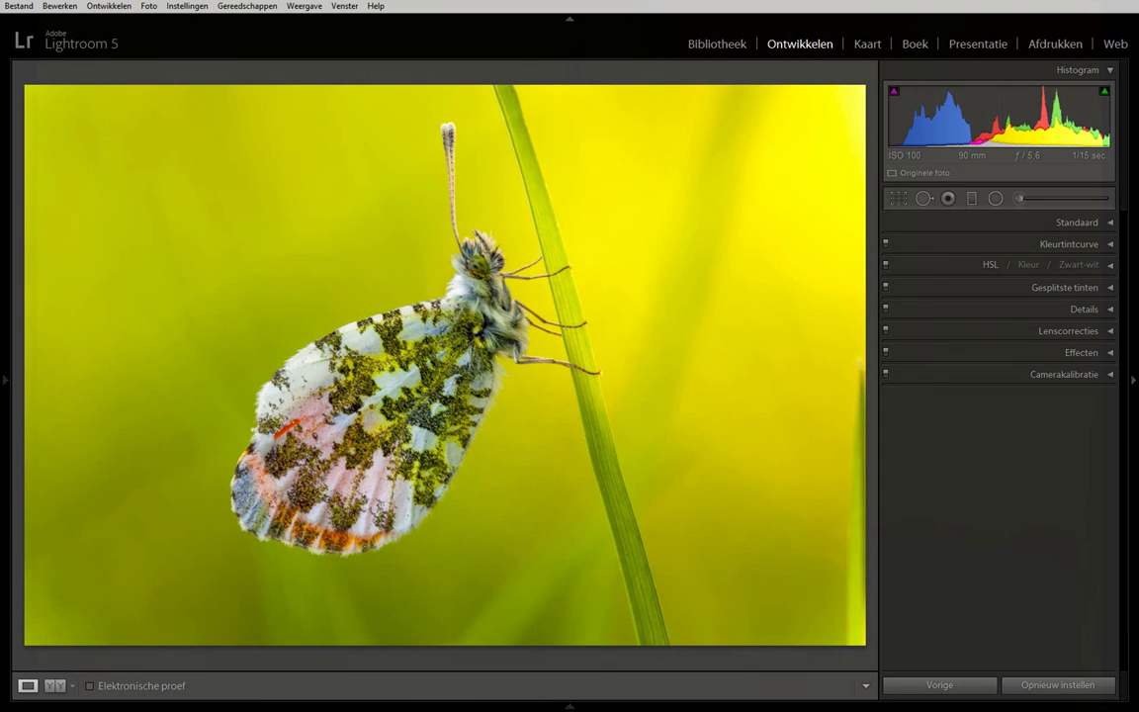
Toggle between the before and edited versions, then show them side by side
key("f")
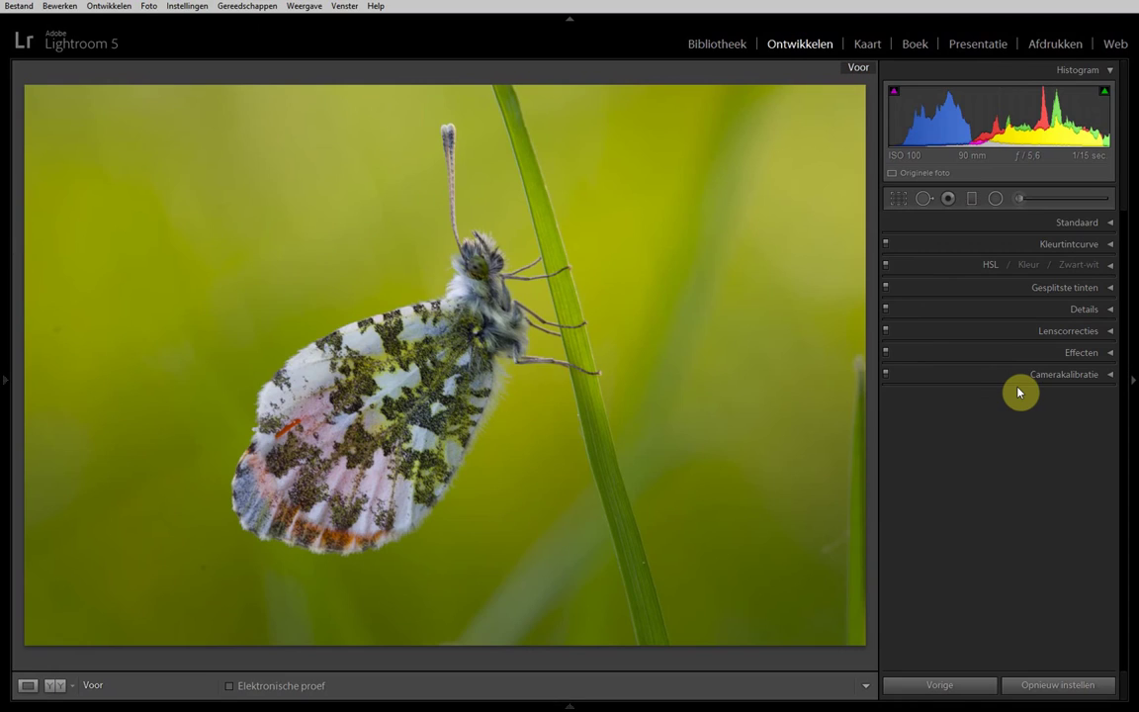
key("backslash")
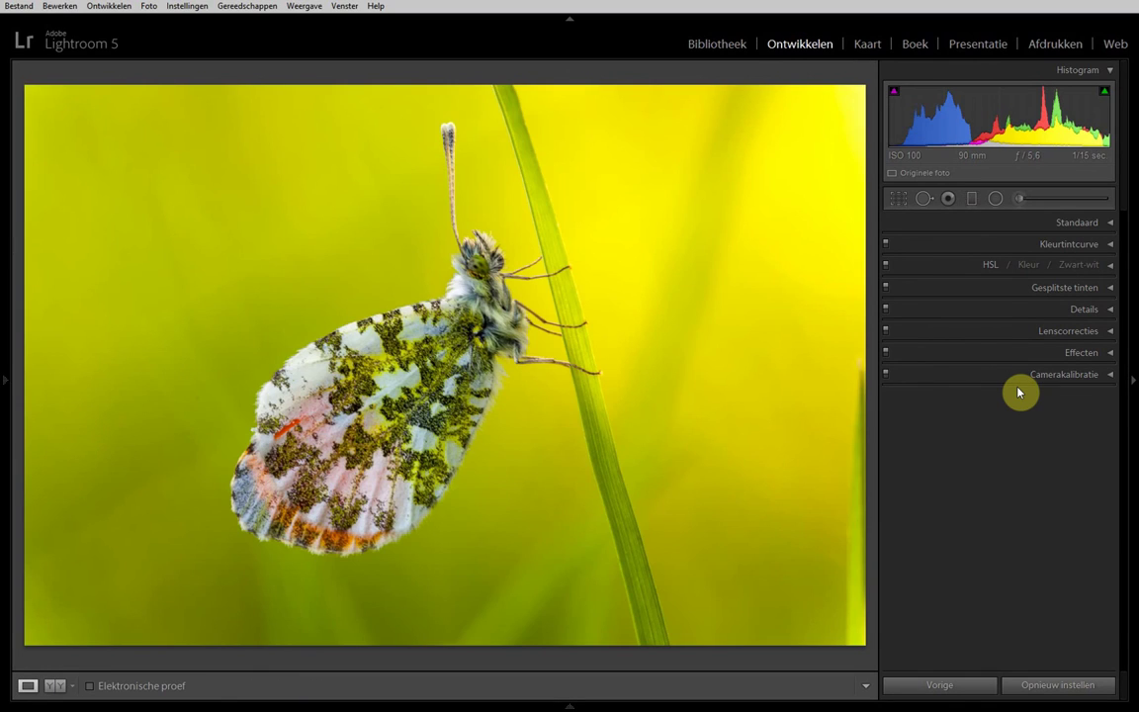
key("backslash")
key("backslash")
key("backslash")
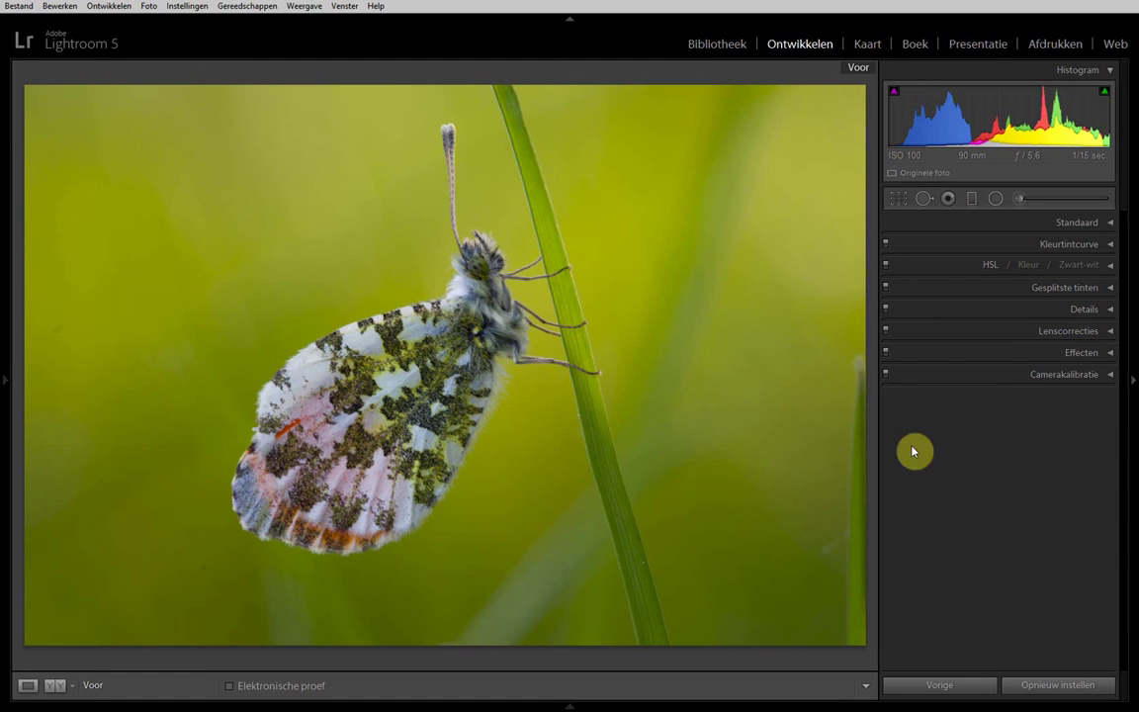
left_click(55, 685)
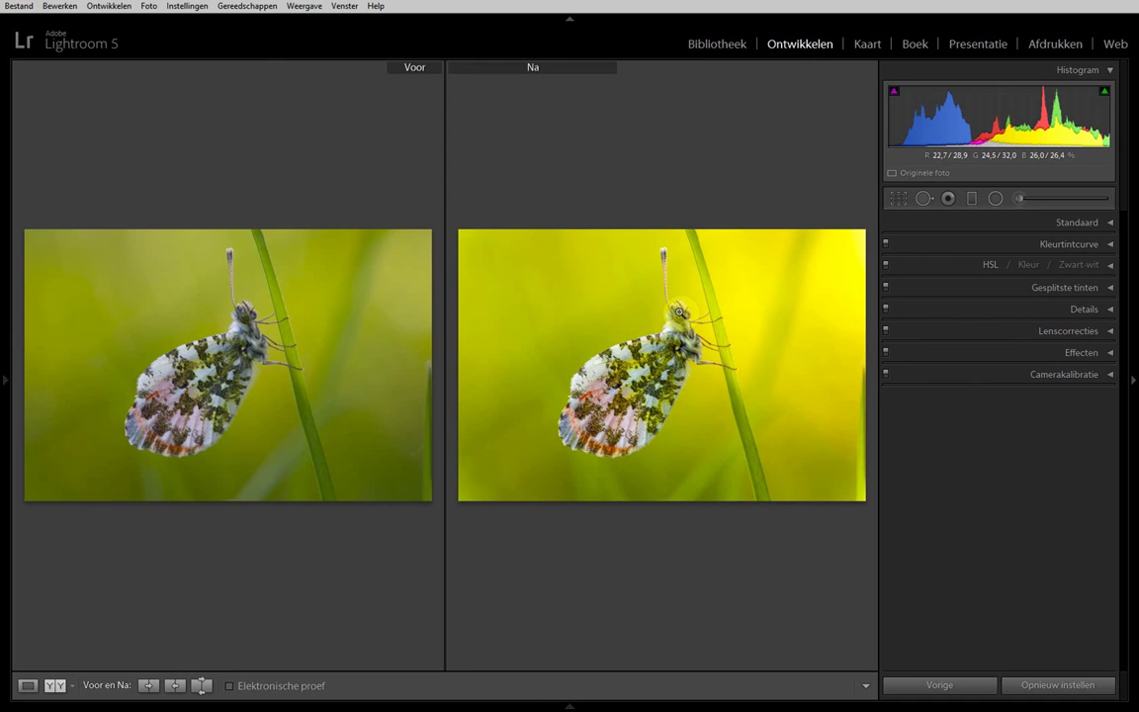
Zoom both versions to 1:1 on the butterfly's head and expand the Details panel
left_click(679, 311)
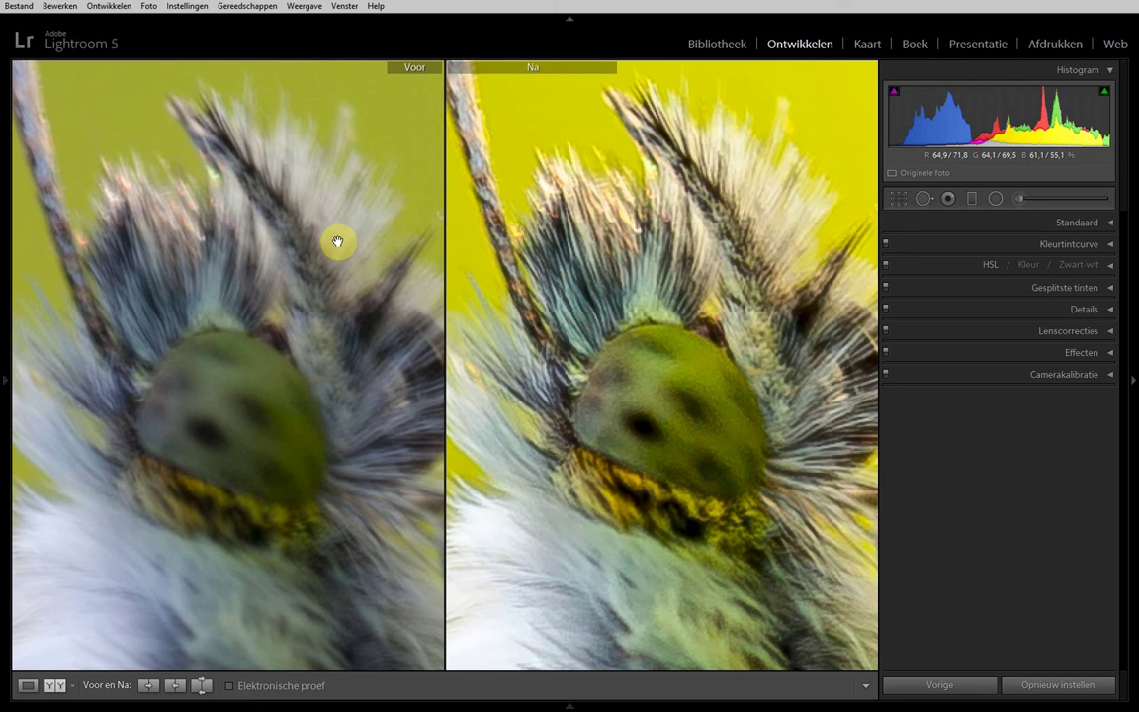
left_click(1109, 309)
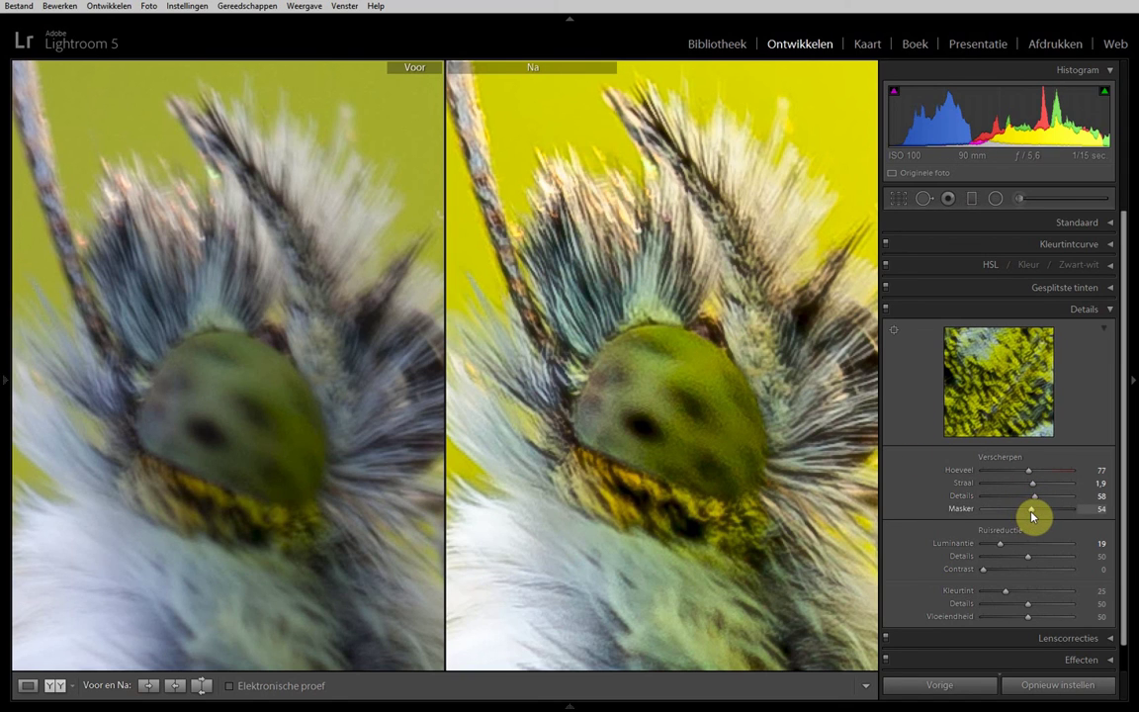
left_click(617, 353)
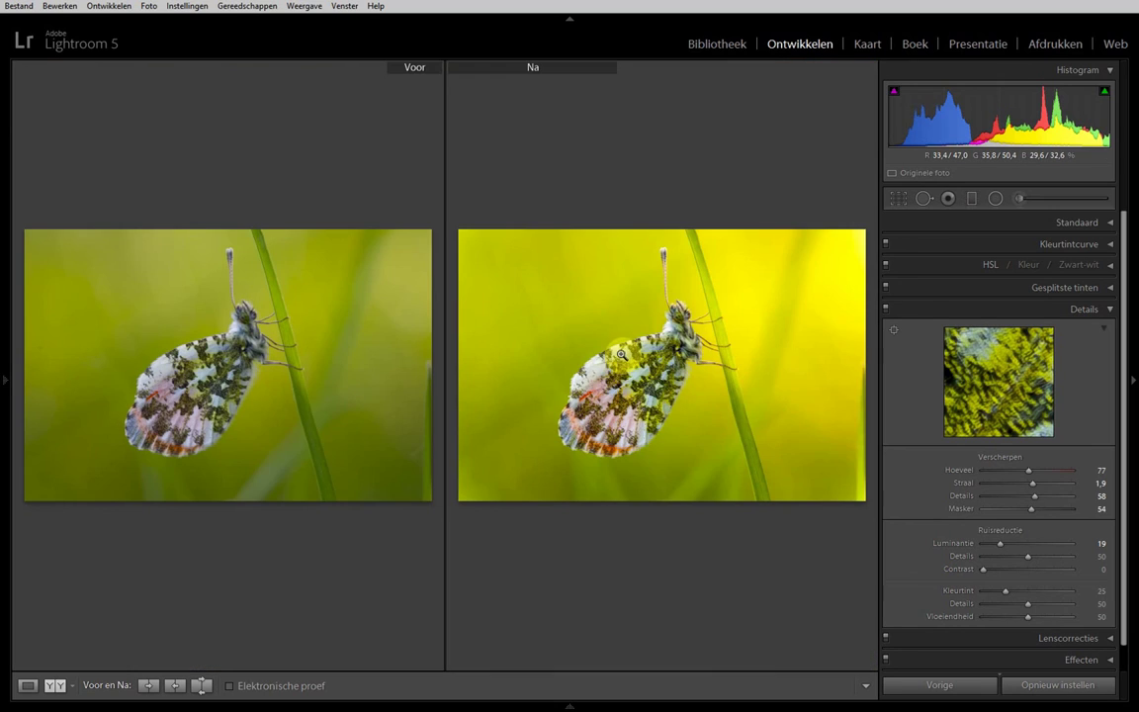